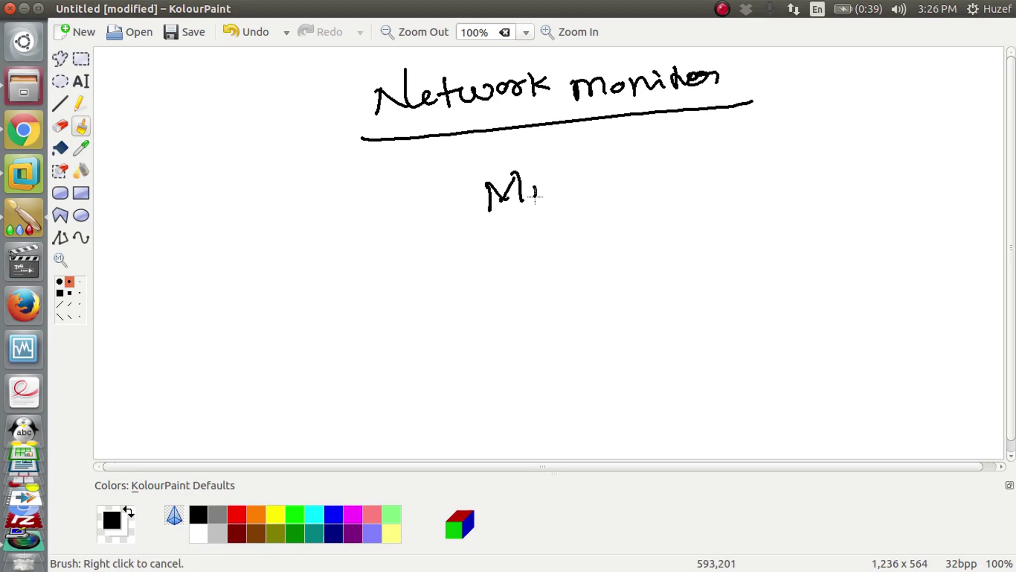
Handwrite "Microsoft" and "App" below the title, circle both words, and draw an elbow line leading from "Microsoft"
left_click(522, 178)
mouse_move(603, 167)
left_mouse_down()
mouse_move(599, 182)
mouse_move(617, 177)
left_mouse_up()
mouse_move(633, 142)
left_mouse_down()
mouse_move(628, 172)
mouse_move(642, 169)
mouse_move(405, 203)
mouse_move(659, 160)
left_mouse_up()
mouse_move(570, 213)
left_mouse_down()
mouse_move(574, 276)
mouse_move(699, 268)
left_mouse_up()
mouse_move(716, 182)
left_mouse_down()
mouse_move(717, 159)
mouse_move(770, 165)
left_mouse_up()
left_click_drag(786, 120, 757, 121)
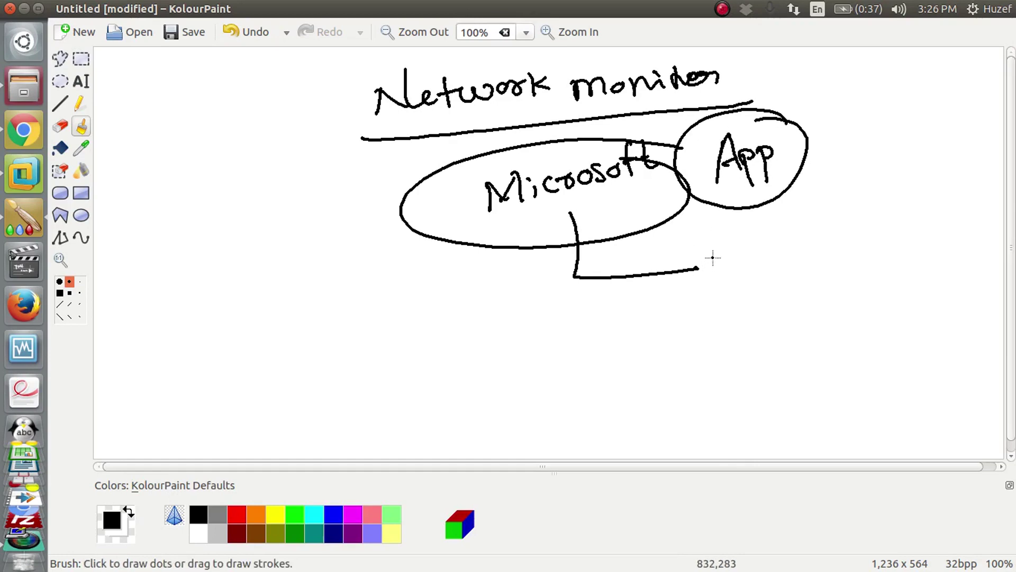
Sketch a laptop with a screen, a base and a small squiggle on it at the end of the elbow line
mouse_move(713, 257)
left_mouse_down()
mouse_move(729, 360)
mouse_move(824, 279)
mouse_move(697, 375)
left_mouse_up()
left_click_drag(731, 361, 706, 401)
left_click(733, 385)
left_click_drag(846, 318, 864, 373)
left_click_drag(682, 408, 909, 355)
mouse_move(791, 286)
left_mouse_down()
mouse_move(799, 304)
mouse_move(825, 304)
mouse_move(866, 328)
left_mouse_up()
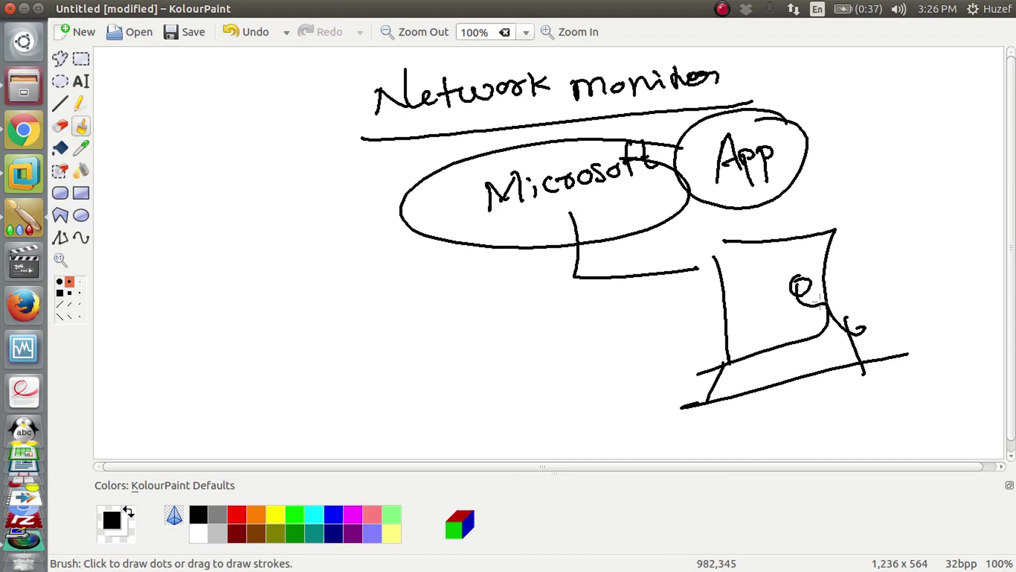
Handwrite "Wi" in the empty area opposite the laptop sketch, circle it, and draw an arrow pointing out of it
mouse_move(189, 296)
left_mouse_down()
mouse_move(232, 290)
mouse_move(233, 315)
left_mouse_up()
left_click(240, 289)
mouse_move(245, 269)
left_mouse_down()
mouse_move(264, 283)
mouse_move(162, 230)
mouse_move(182, 238)
left_mouse_up()
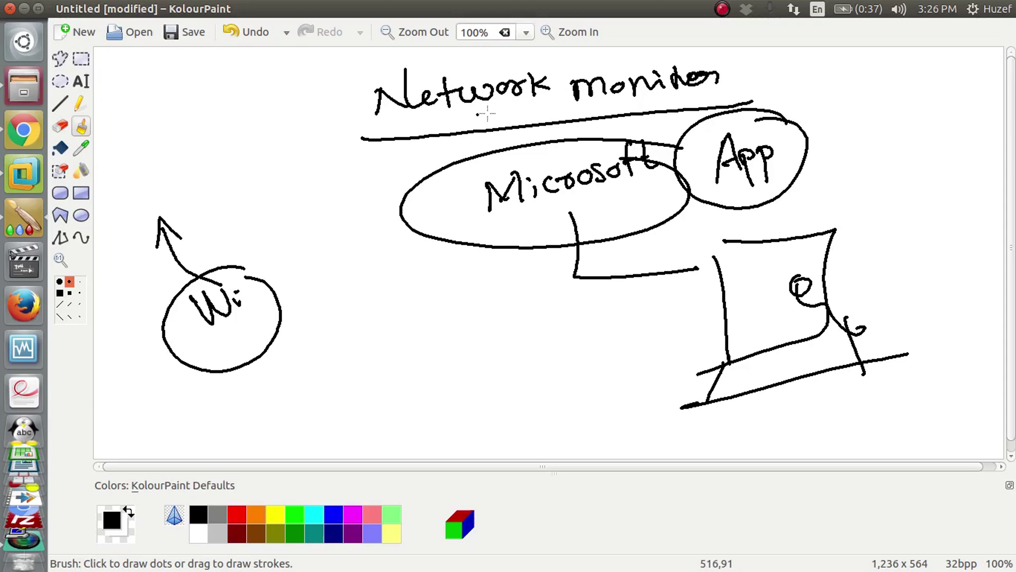
Draw a curved arrow from the "Network monitor" title to a circled handwritten "Win" with a small outgoing arrow
left_click_drag(743, 78, 887, 159)
left_click_drag(860, 137, 909, 137)
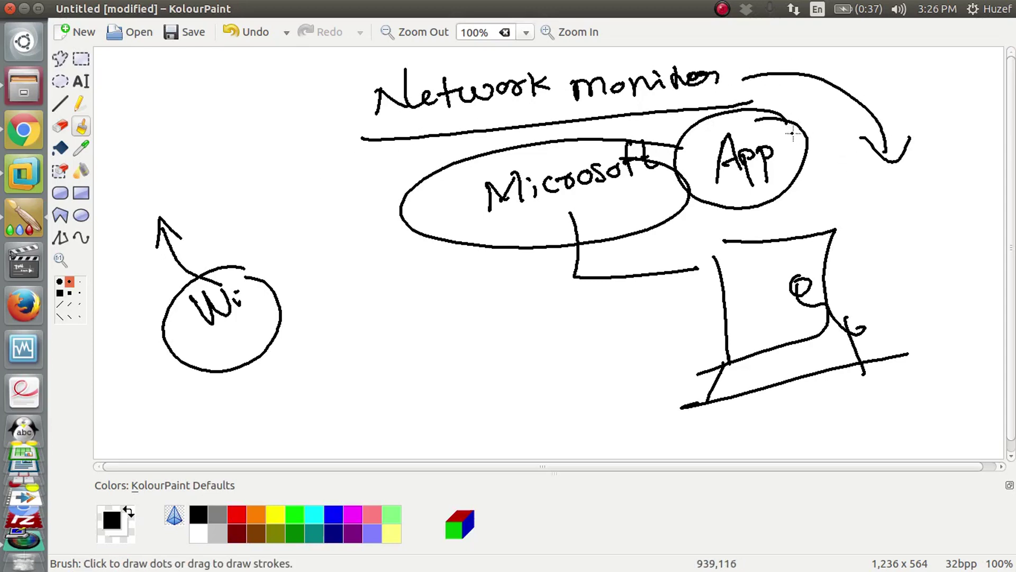
mouse_move(874, 187)
left_mouse_down()
mouse_move(905, 192)
mouse_move(946, 157)
left_mouse_up()
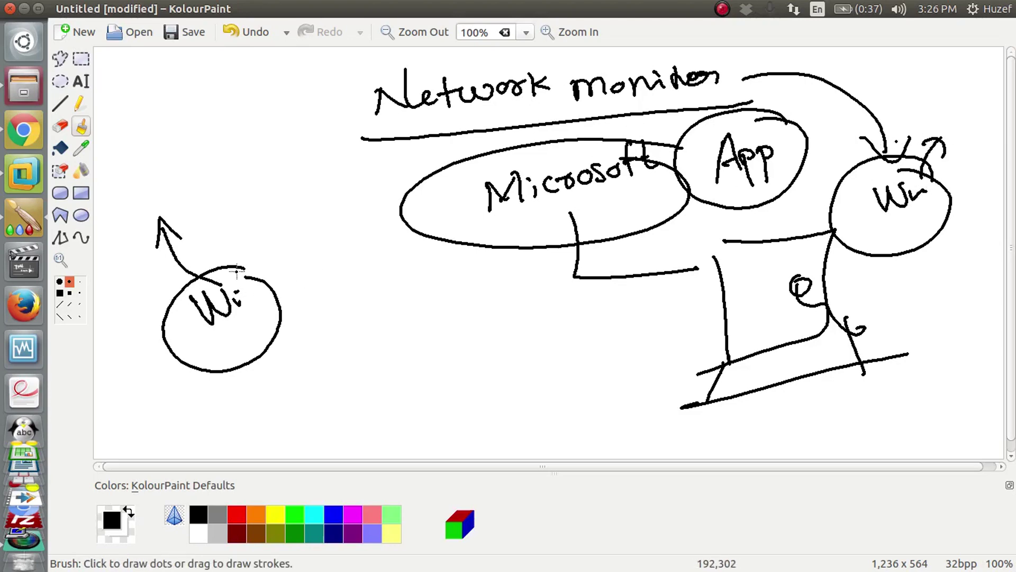
Add more outgoing arrows and lines around the "Wi" circle, retrace it, and enclose everything in a large circle
mouse_move(241, 267)
left_mouse_down()
mouse_move(177, 367)
mouse_move(251, 275)
left_mouse_up()
mouse_move(169, 318)
left_mouse_down()
mouse_move(112, 263)
mouse_move(117, 284)
mouse_move(193, 256)
mouse_move(194, 230)
left_mouse_up()
mouse_move(222, 195)
left_mouse_down()
mouse_move(227, 259)
mouse_move(258, 232)
left_mouse_up()
mouse_move(270, 191)
left_mouse_down()
mouse_move(170, 393)
mouse_move(127, 176)
left_mouse_up()
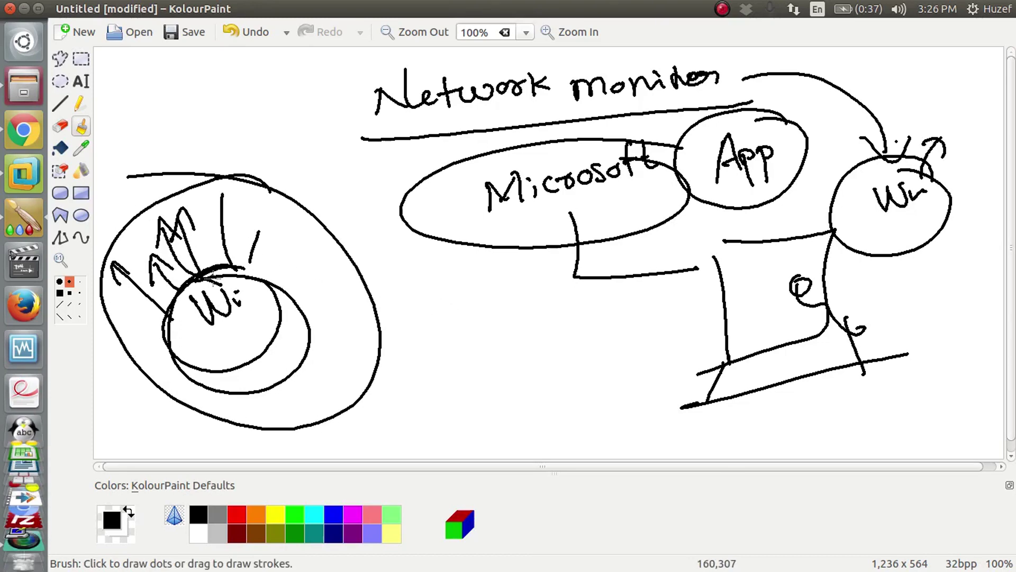
left_click_drag(220, 269, 241, 265)
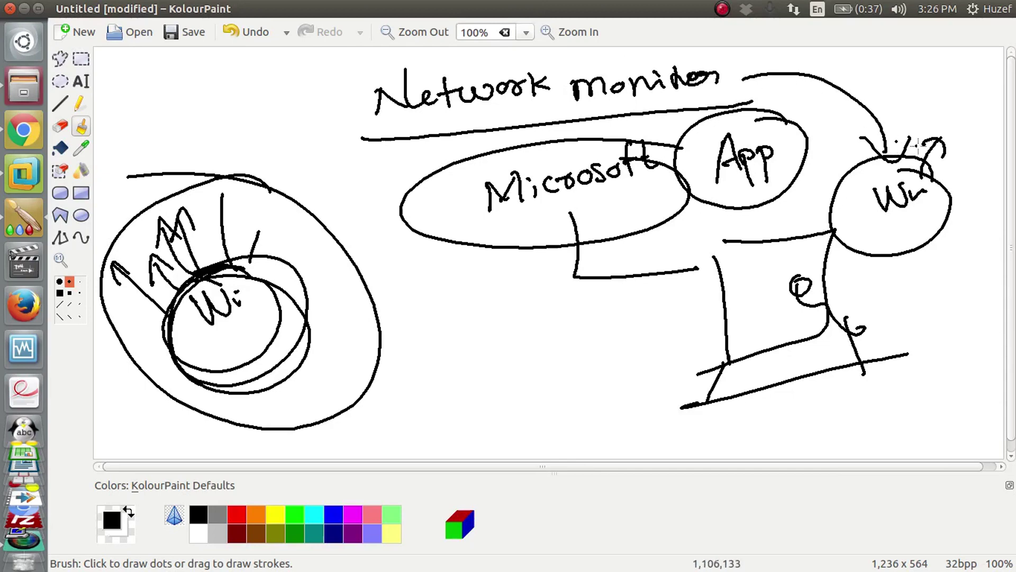
Handwrite ".exe" above the "Win" circle, circle it, and add a second ring around "Win"
mouse_move(900, 149)
left_mouse_down()
mouse_move(957, 187)
mouse_move(821, 172)
mouse_move(900, 151)
left_mouse_up()
left_click_drag(886, 92, 886, 92)
mouse_move(910, 88)
left_mouse_down()
mouse_move(911, 101)
mouse_move(936, 104)
left_mouse_up()
left_click_drag(948, 80, 963, 98)
mouse_move(973, 67)
left_mouse_down()
mouse_move(919, 49)
mouse_move(976, 58)
left_mouse_up()
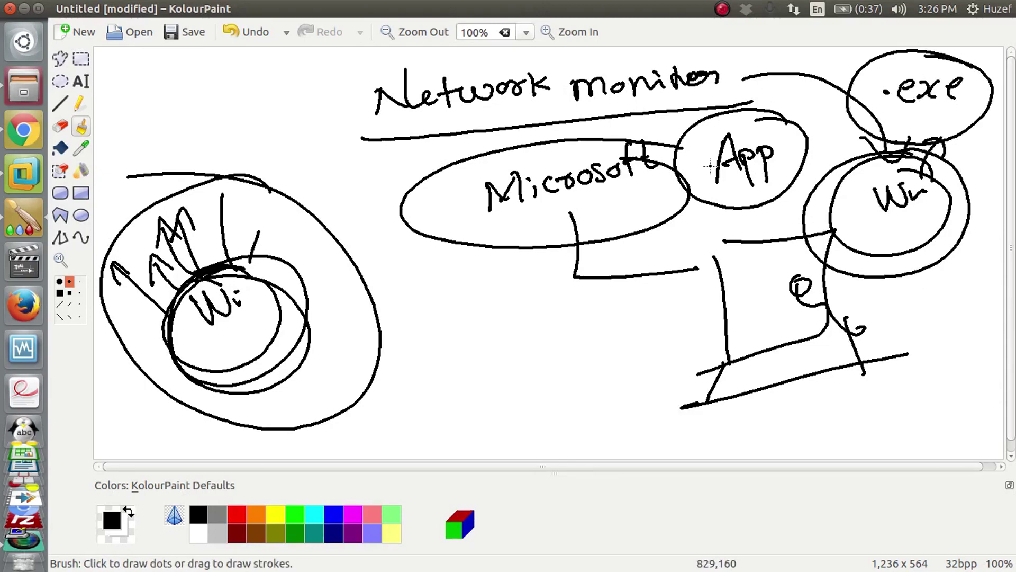
left_click(141, 188)
left_click_drag(339, 141, 751, 98)
Switch to the VMware virtual machine C2 running Windows Server 2016 and refresh its desktop
left_click(24, 175)
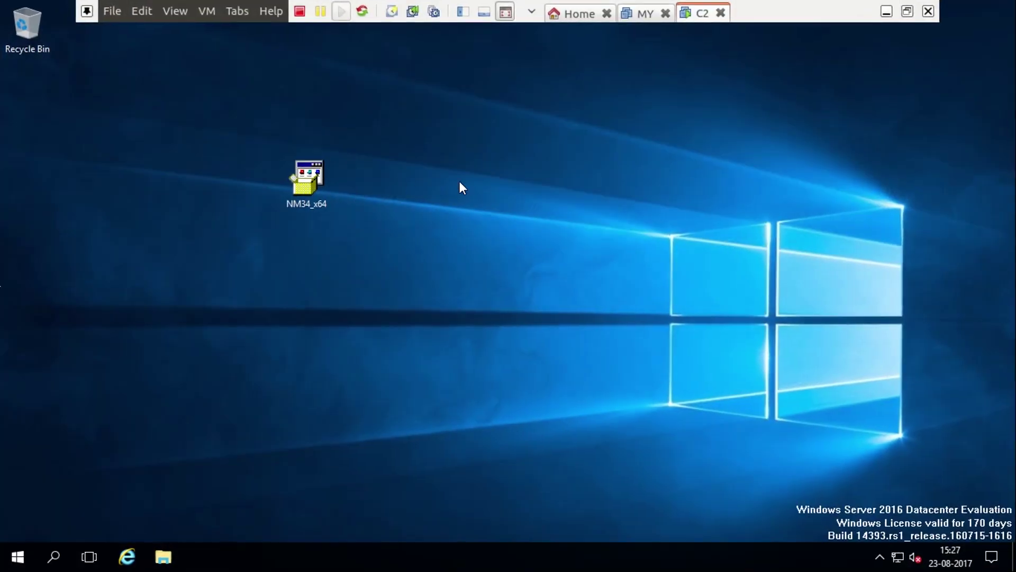
right_click(535, 158)
left_click(564, 202)
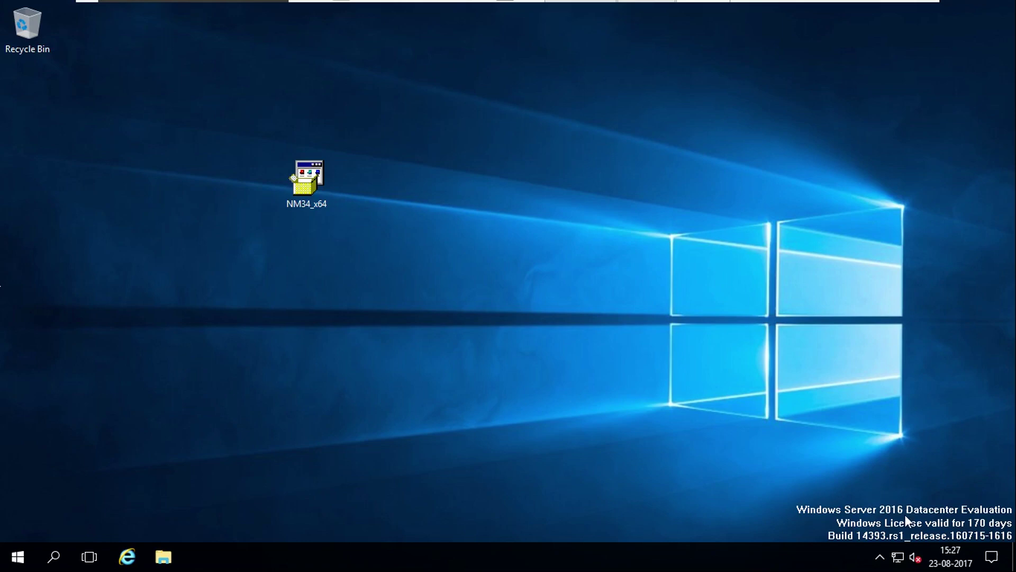
mouse_move(901, 561)
Run the NM34_x64 installer as administrator and agree to install Microsoft Network Monitor with its parsers
left_click(307, 198)
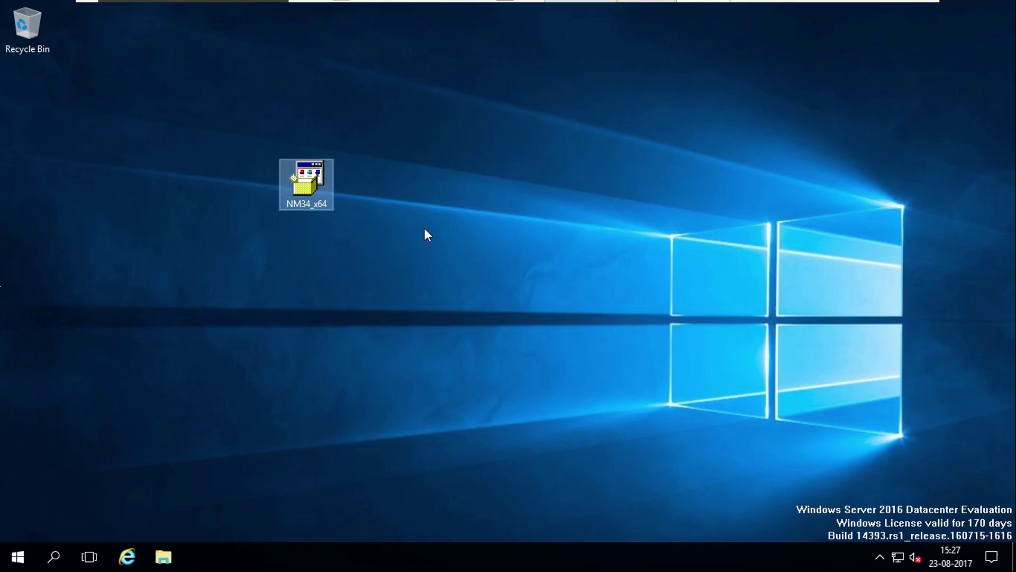
right_click(309, 200)
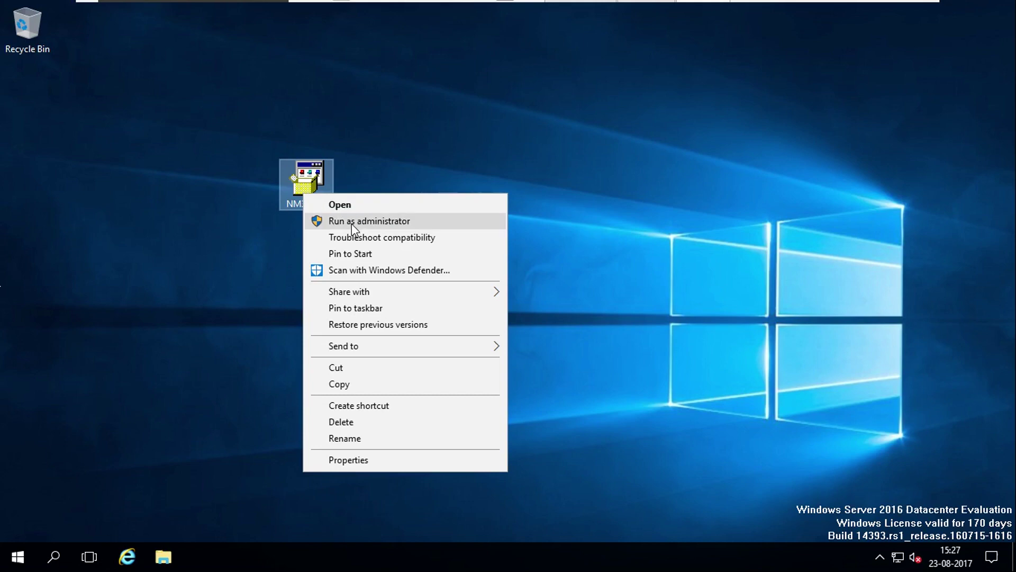
left_click(352, 221)
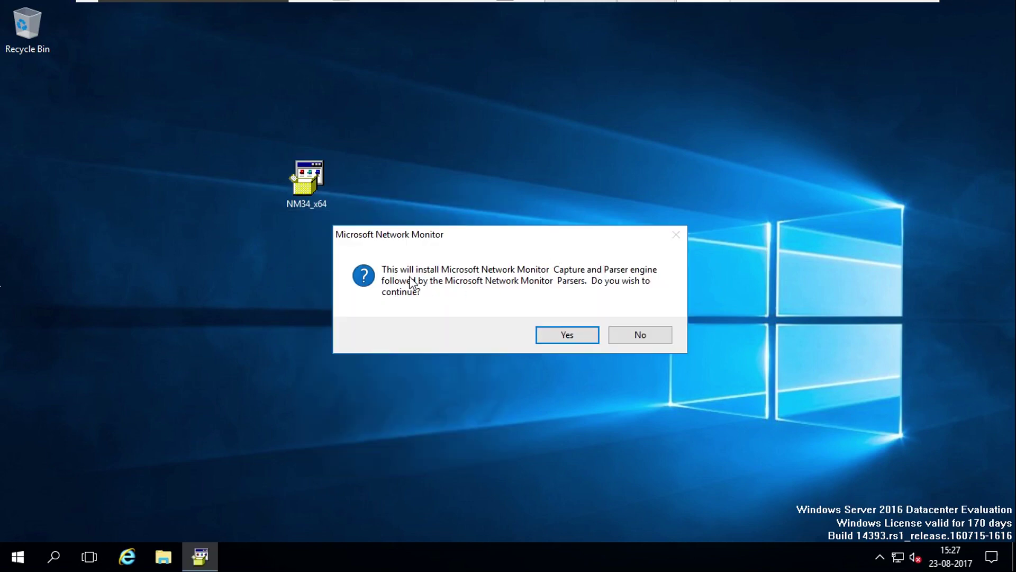
left_click(589, 336)
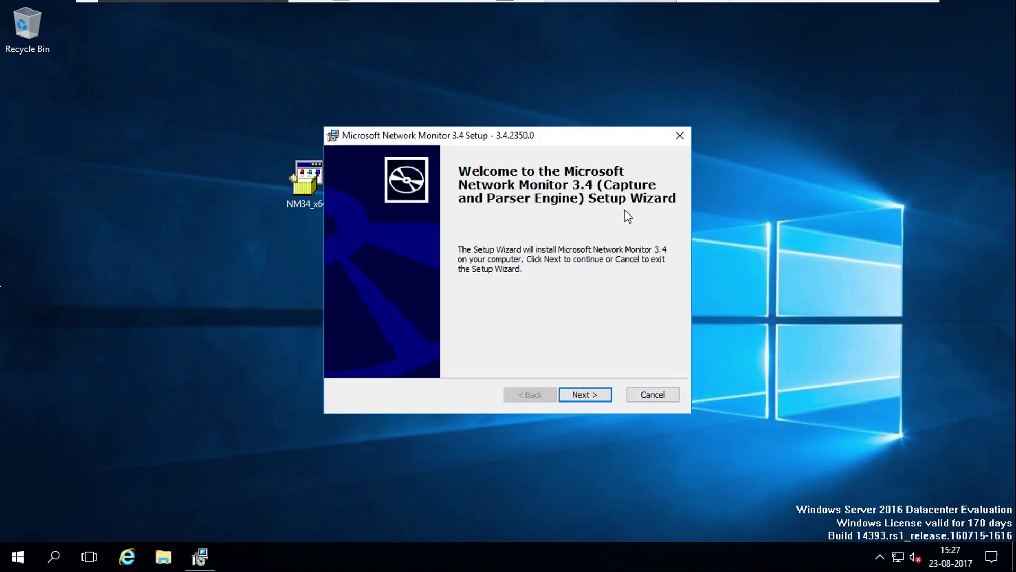
Accept the license agreement, opt out of Microsoft Update, and choose the Complete setup type
left_click(585, 394)
left_click(407, 339)
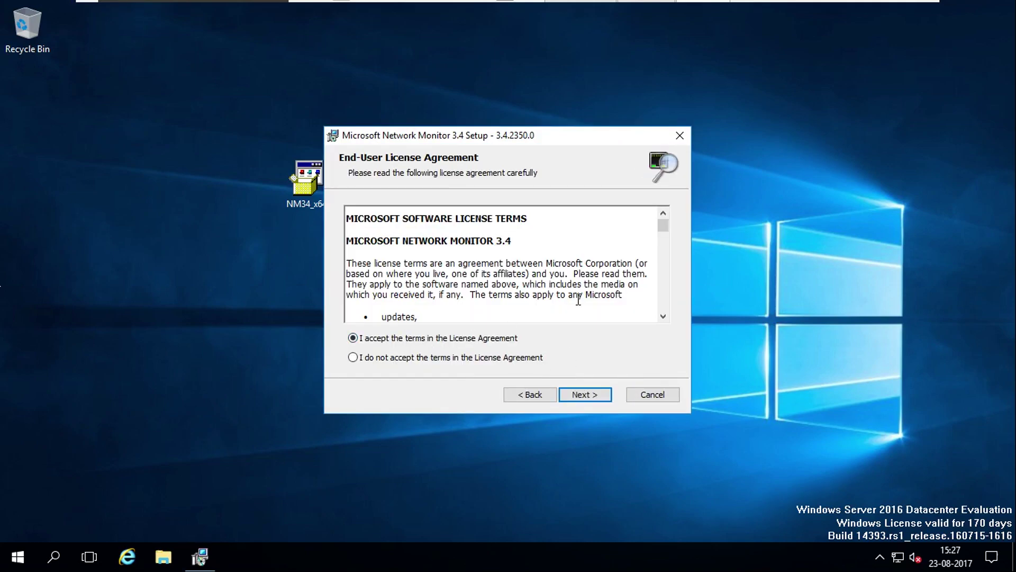
left_click(585, 394)
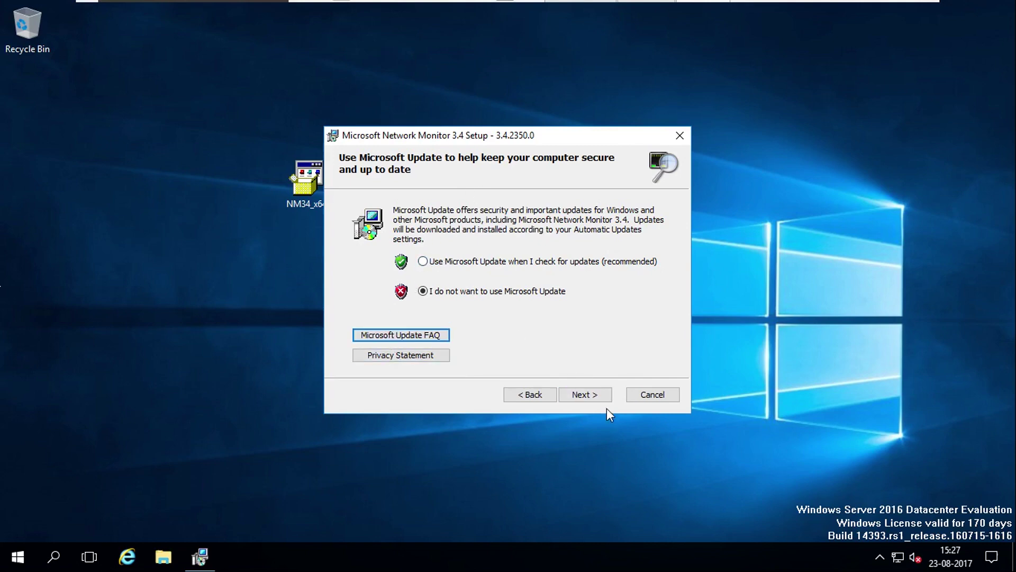
left_click(576, 398)
left_click(403, 341)
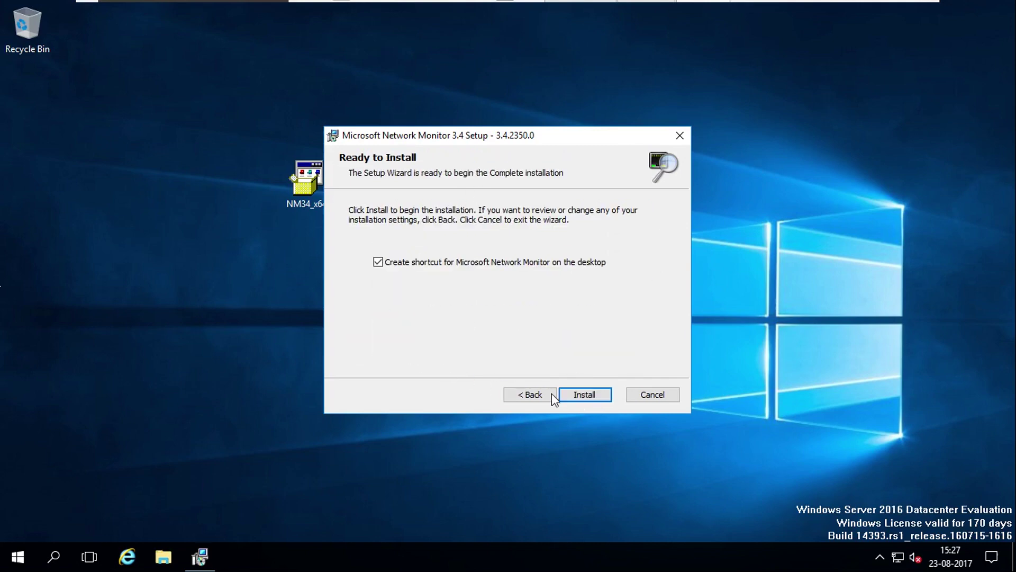
Install Microsoft Network Monitor 3.4 with a desktop shortcut, finish the wizard, and let the parsers install
left_click(593, 398)
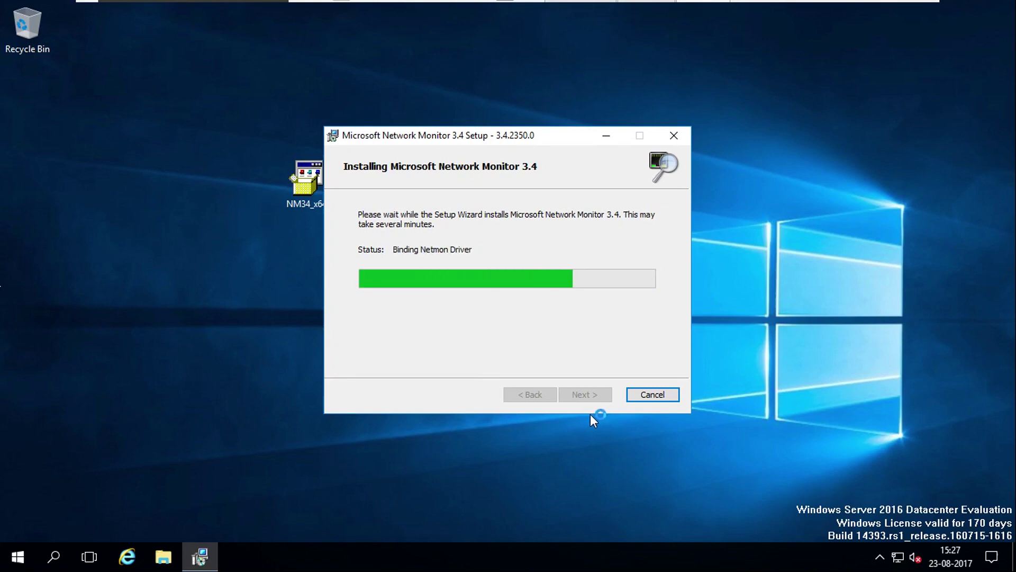
left_click(596, 396)
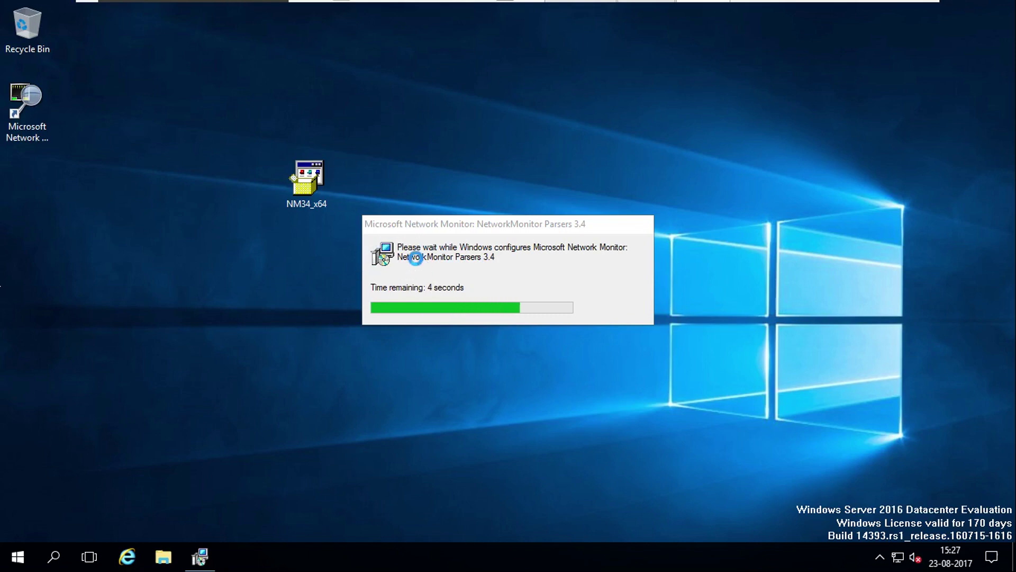
left_click(527, 244)
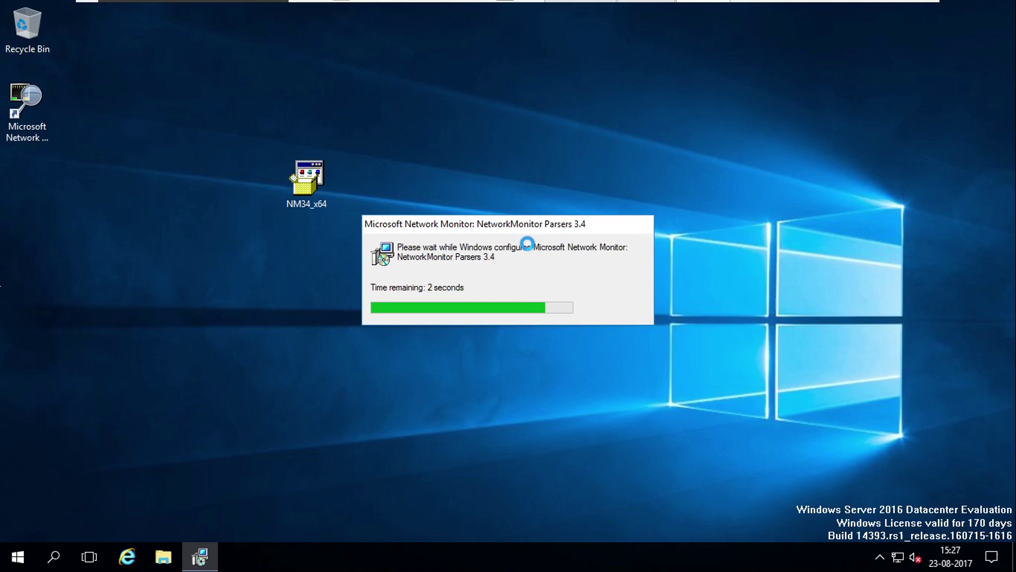
left_click(84, 273)
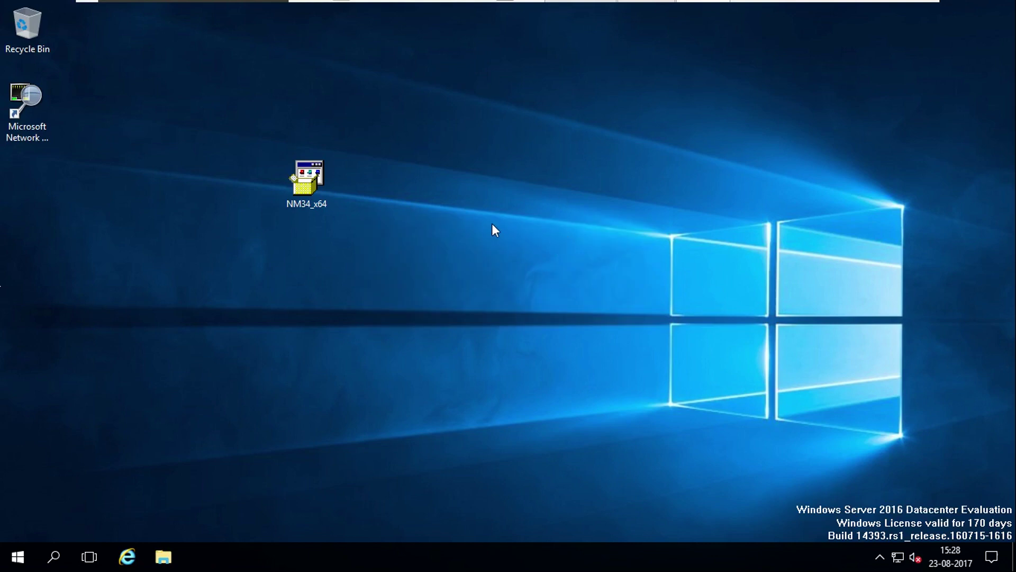
Refresh the desktop and move the Microsoft Network Monitor 3.4 shortcut up and across, near the NM34_x64 file
right_click(492, 229)
left_click(445, 295)
left_click(37, 148)
left_click_drag(32, 121, 490, 173)
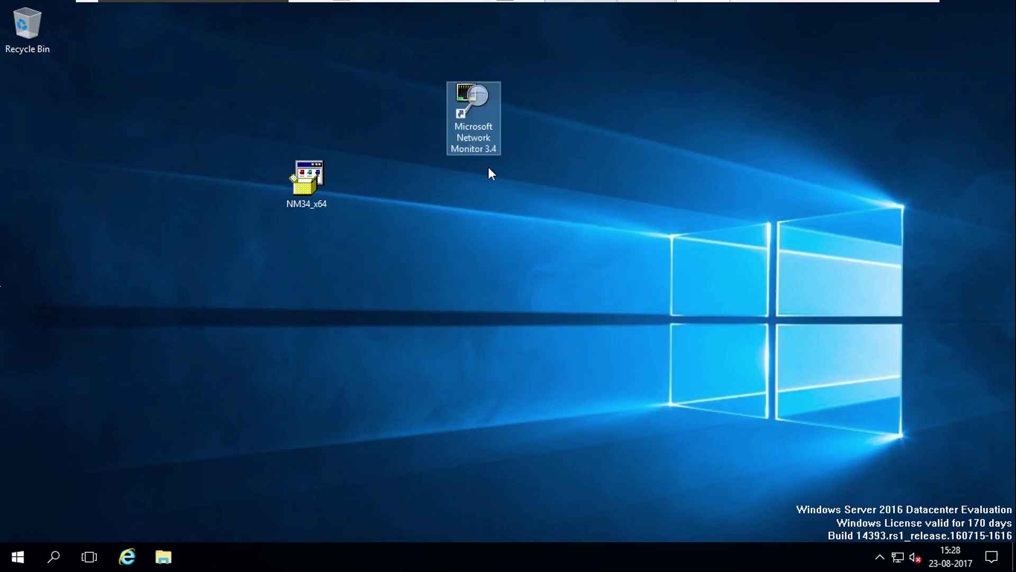
Open Microsoft Network Monitor 3.4, decline the Microsoft Update opt-in, and maximize the window
right_click(472, 105)
left_click(507, 117)
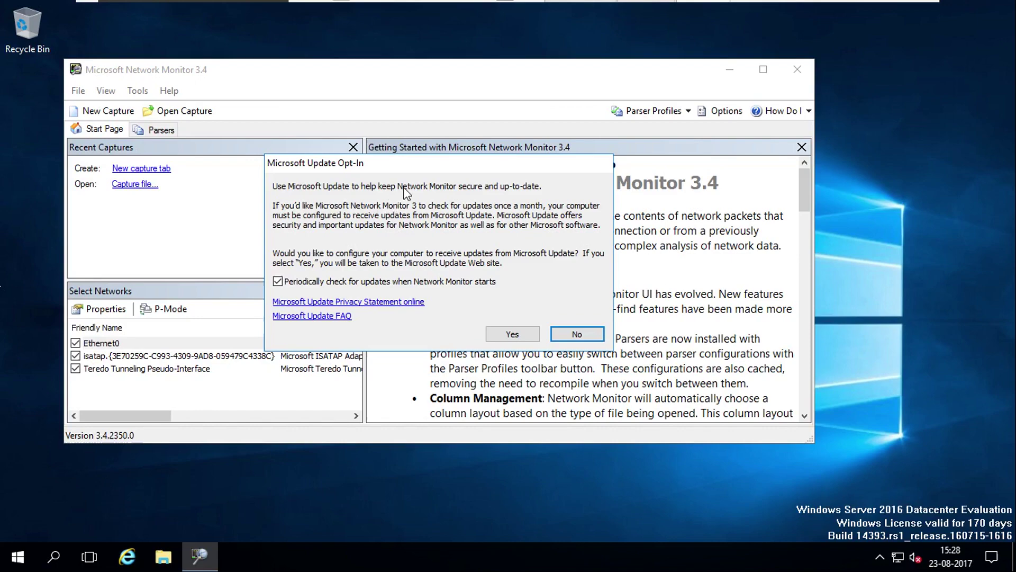
left_click(553, 335)
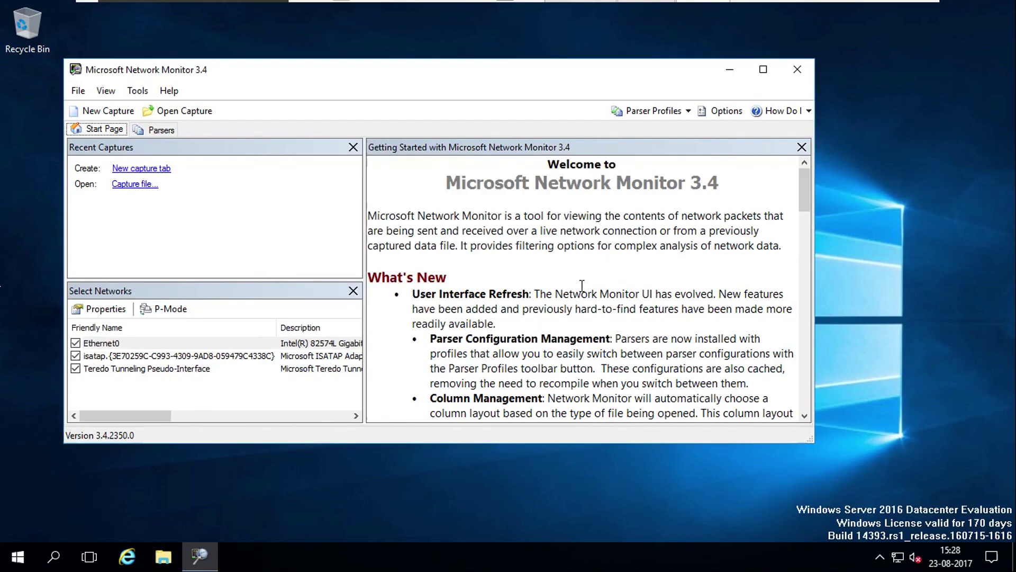
double_click(592, 70)
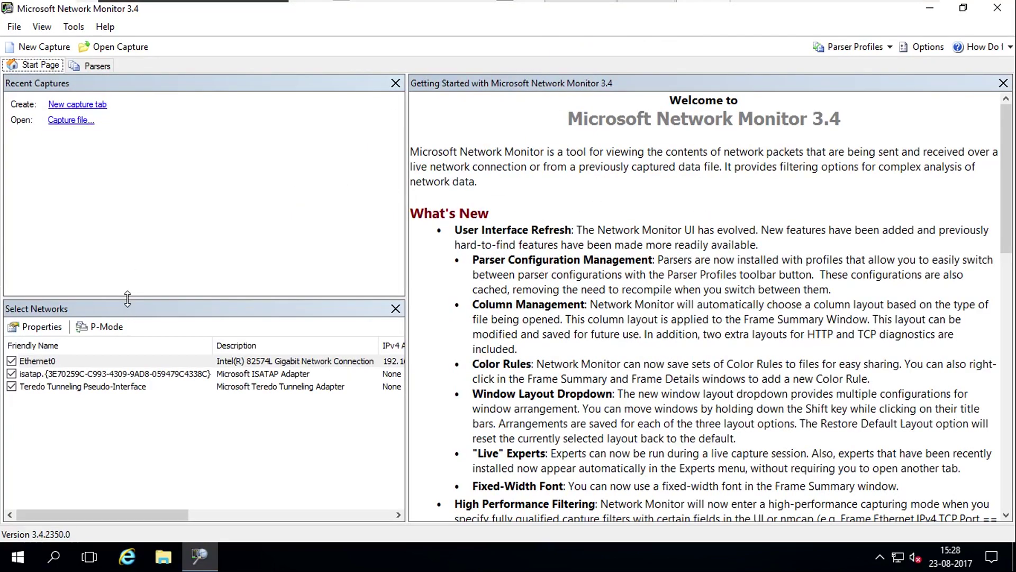
Enlarge the Select Networks list to show the IP address columns and uncheck the isatap and Teredo adapters, keeping Ethernet0 checked
left_click_drag(127, 298, 131, 227)
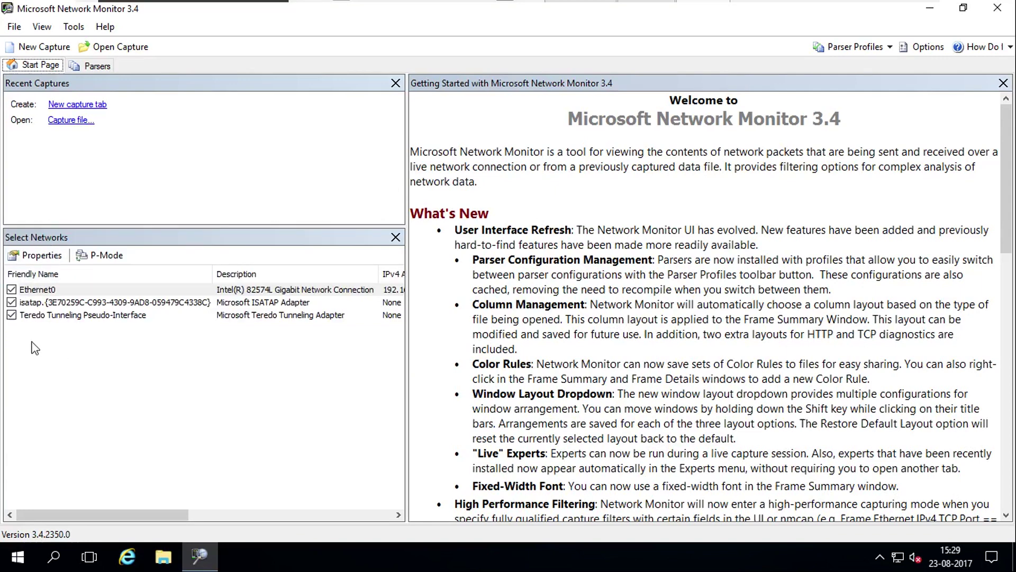
left_click(86, 316)
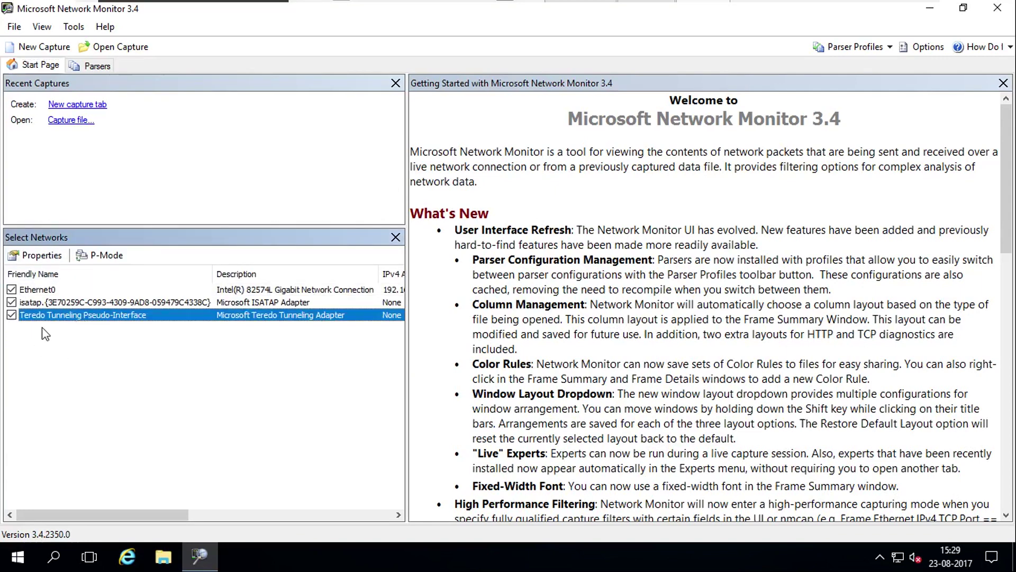
left_click(12, 315)
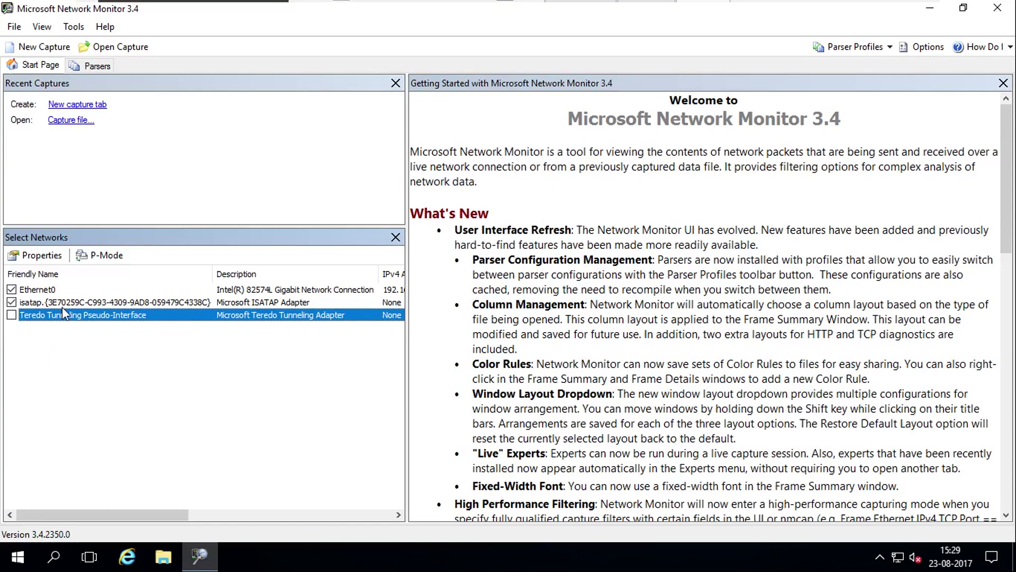
left_click(12, 302)
left_click(37, 291)
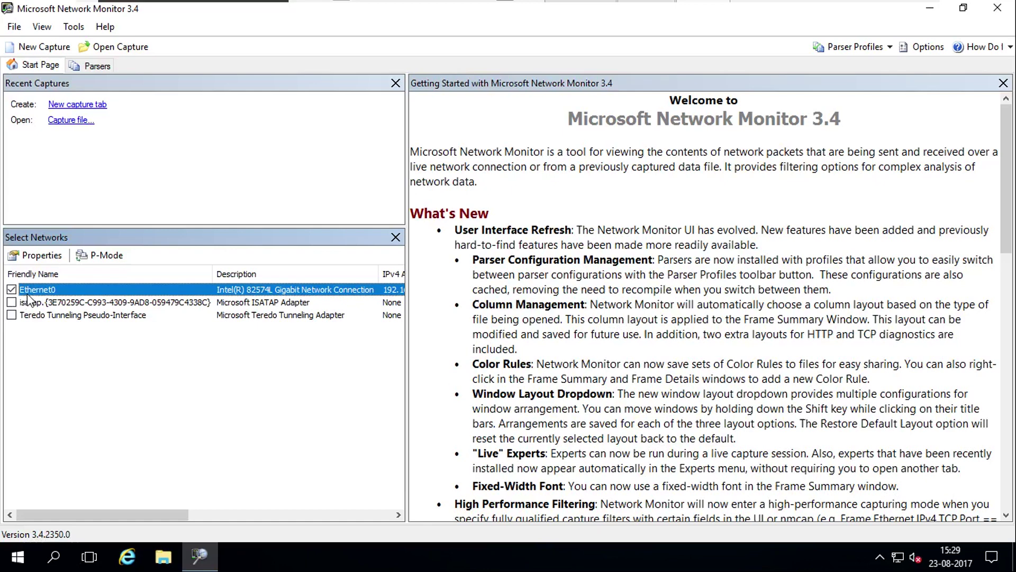
left_click_drag(412, 315, 465, 339)
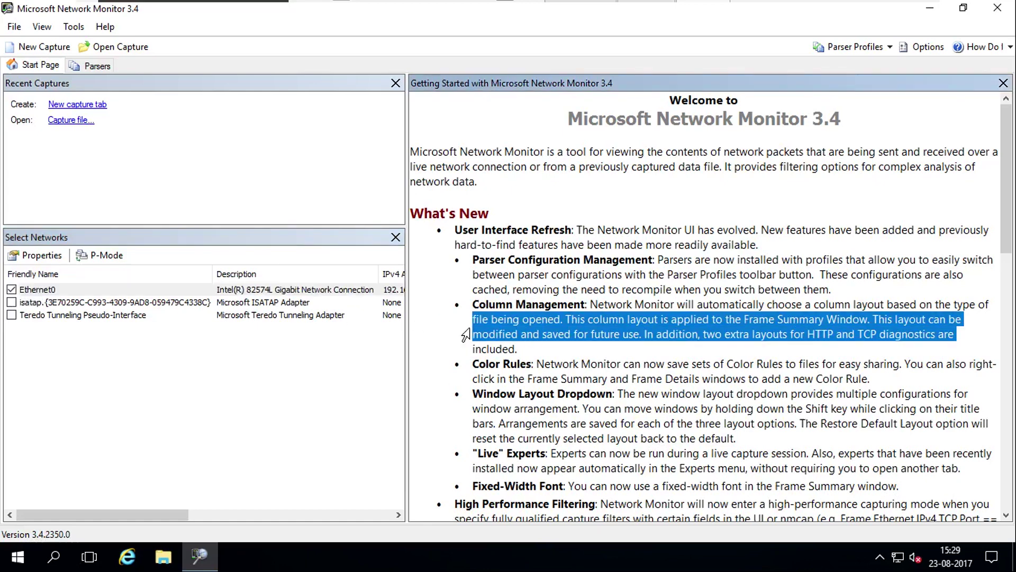
left_click_drag(406, 265, 497, 296)
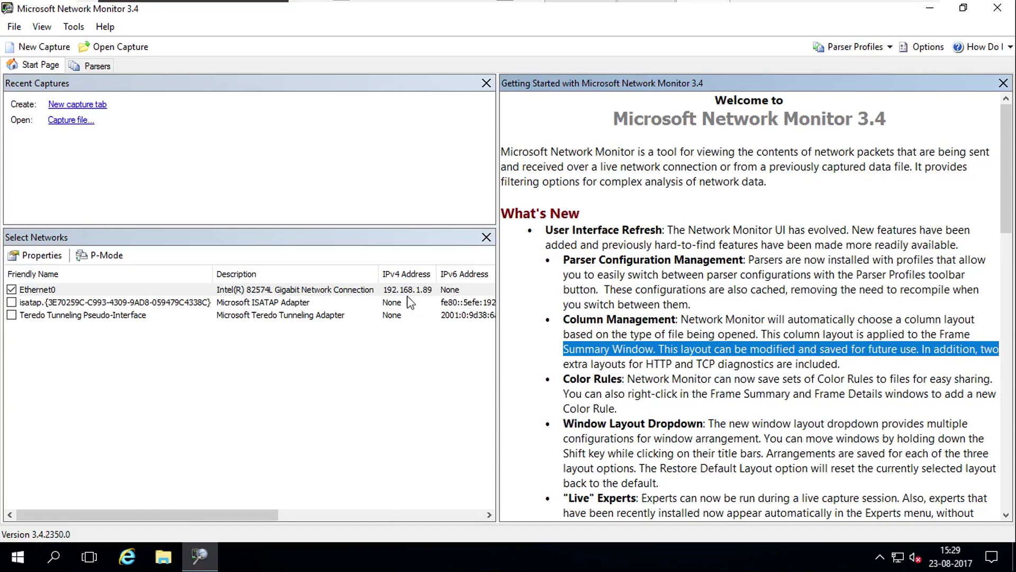
Create two new capture tabs from the Start Page
left_click(86, 105)
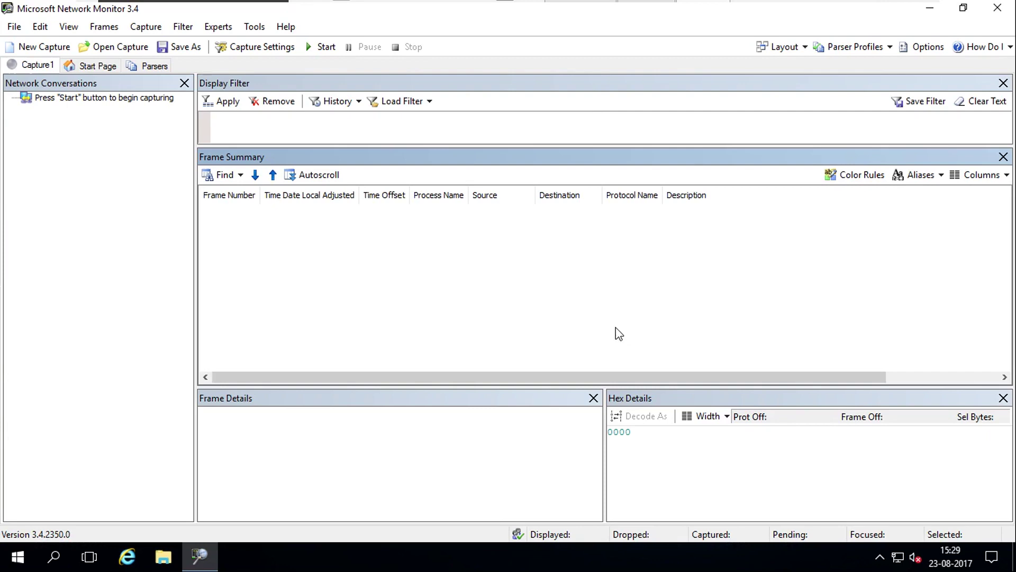
left_click(34, 67)
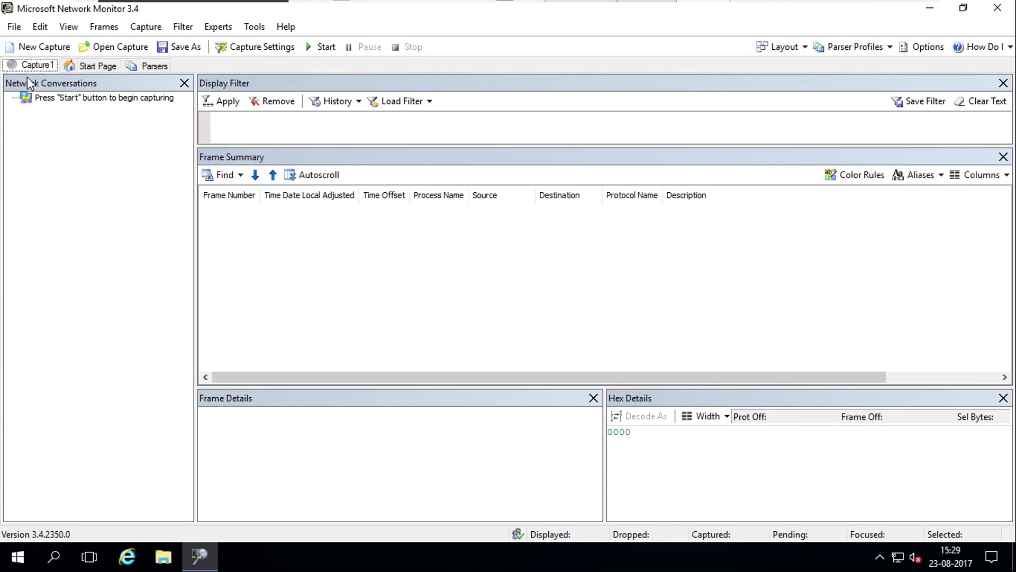
left_click(100, 67)
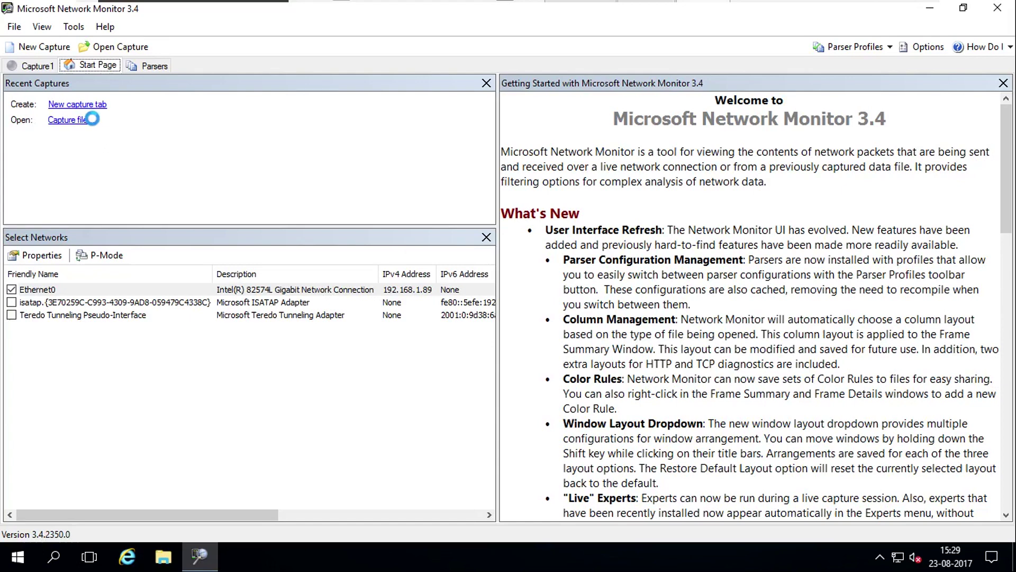
left_click(99, 121)
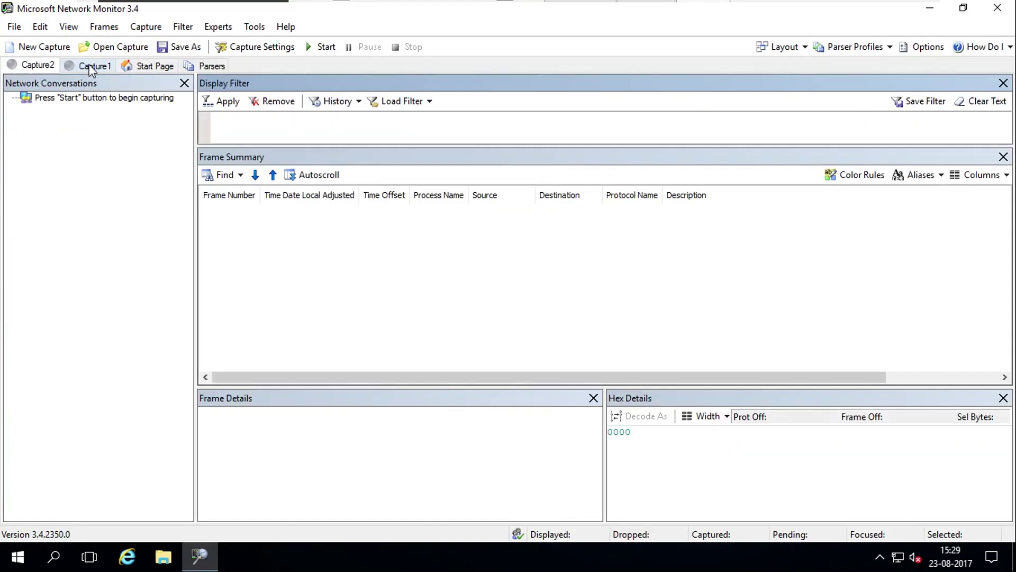
Switch back and forth between the Capture2 and Capture1 tabs and leave Capture1 active
left_click(33, 65)
left_click(91, 66)
left_click(33, 66)
left_click(91, 66)
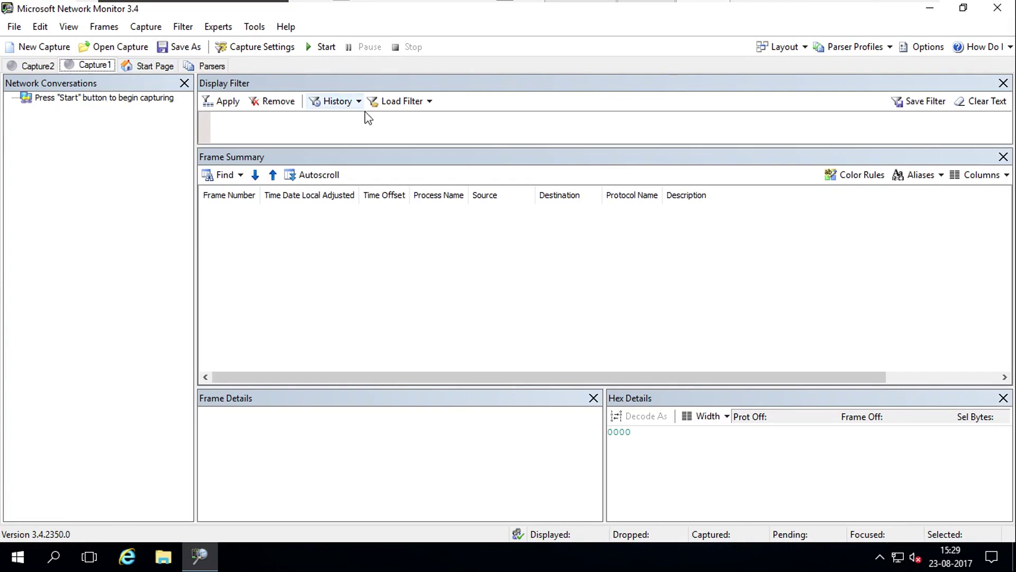
Close all five panes of the Capture1 tab: Display Filter, Frame Summary, Hex Details, Frame Details and Network Conversations
left_click(1003, 84)
left_click(1004, 83)
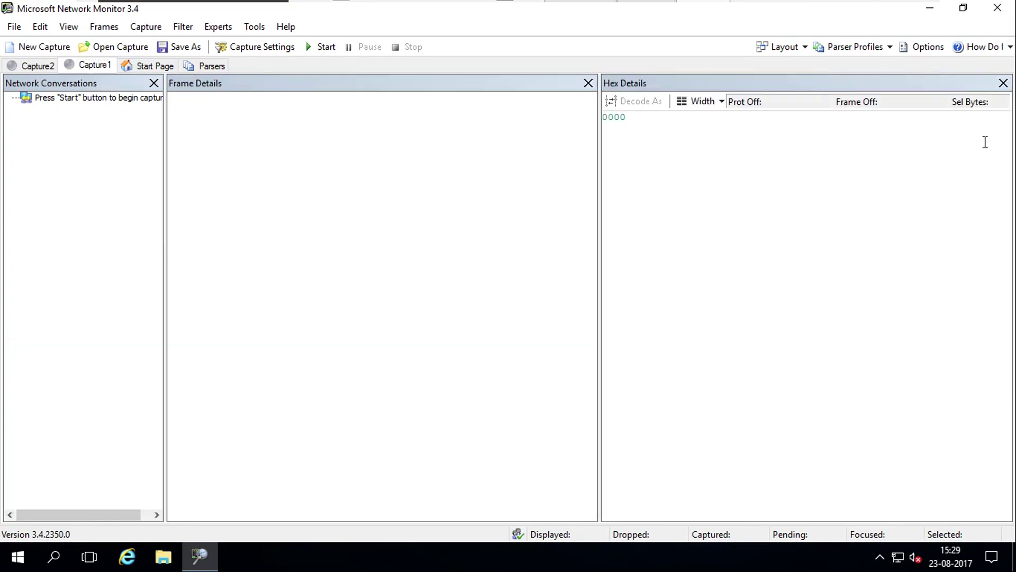
left_click(1003, 84)
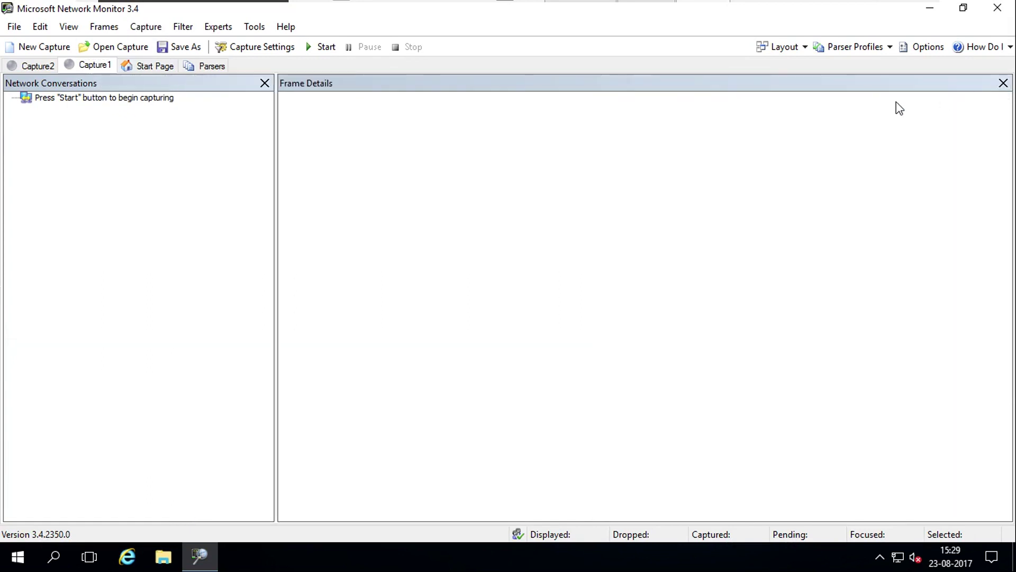
left_click(1002, 84)
left_click(1003, 83)
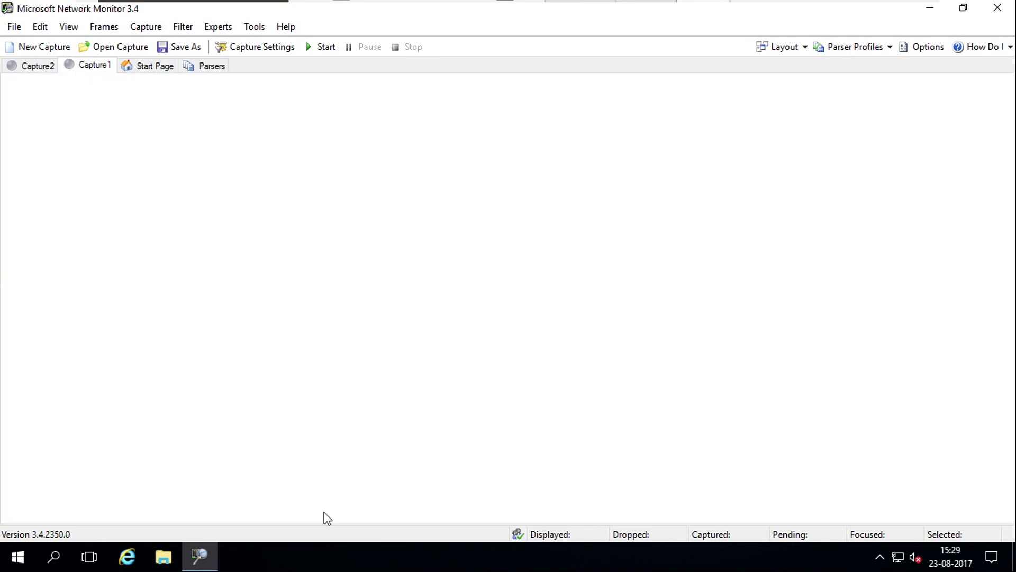
Check the Start Page, return to Capture1 and restore its default window layout
left_click(161, 65)
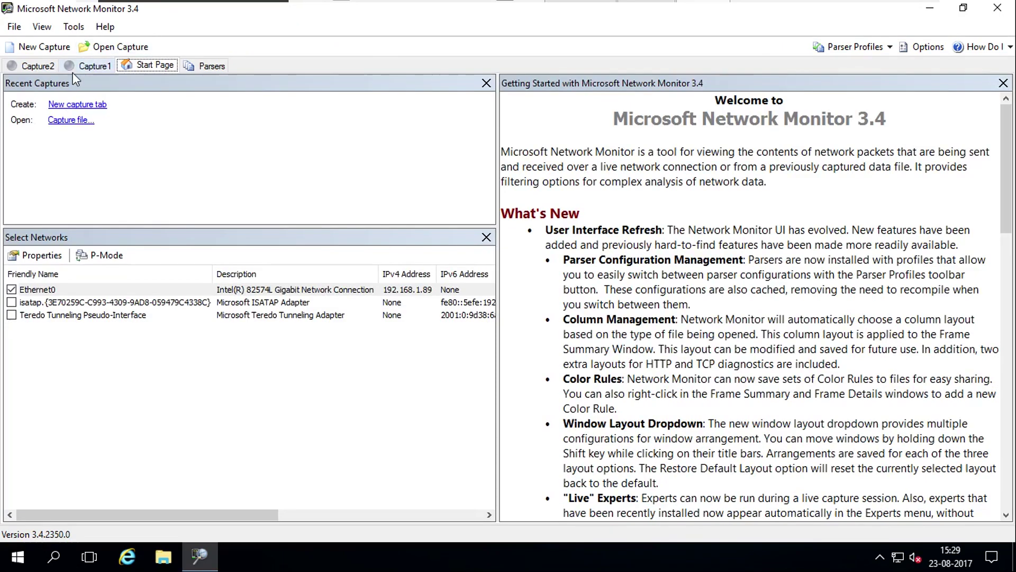
left_click(90, 67)
left_click(140, 30)
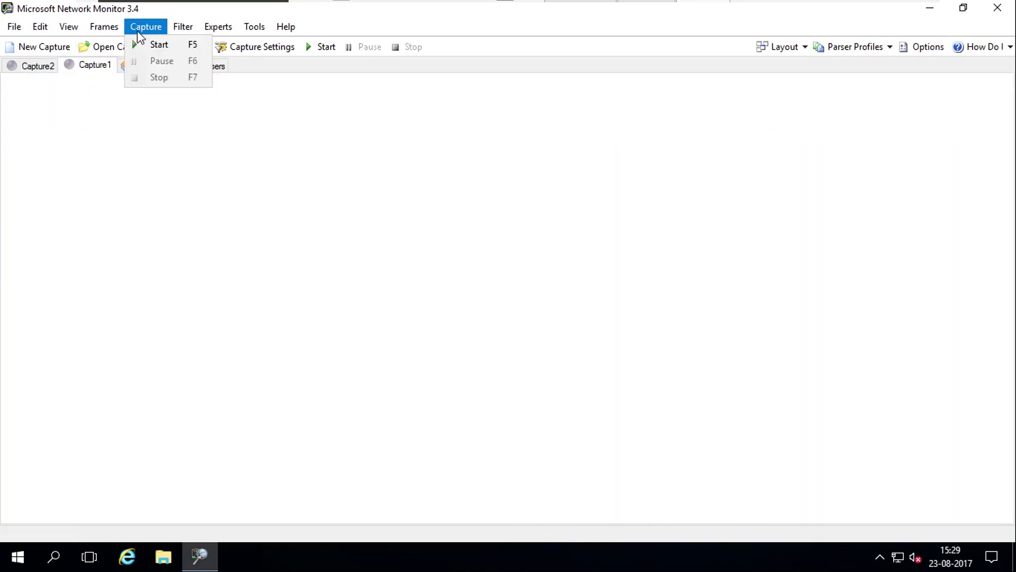
mouse_move(67, 33)
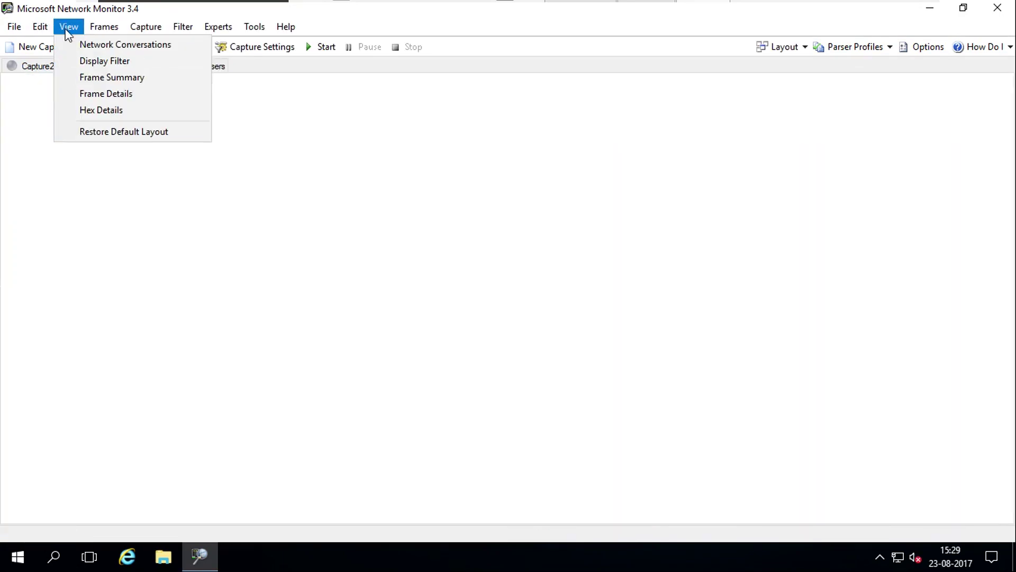
left_click(95, 132)
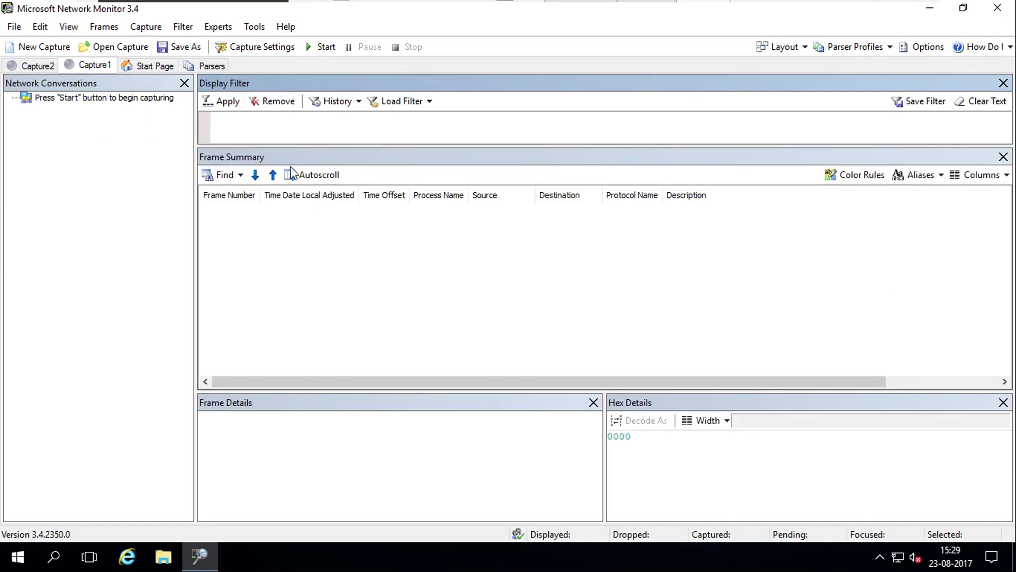
Start capturing traffic in Capture1 and enlarge the text of the Frame Summary list
left_click(316, 48)
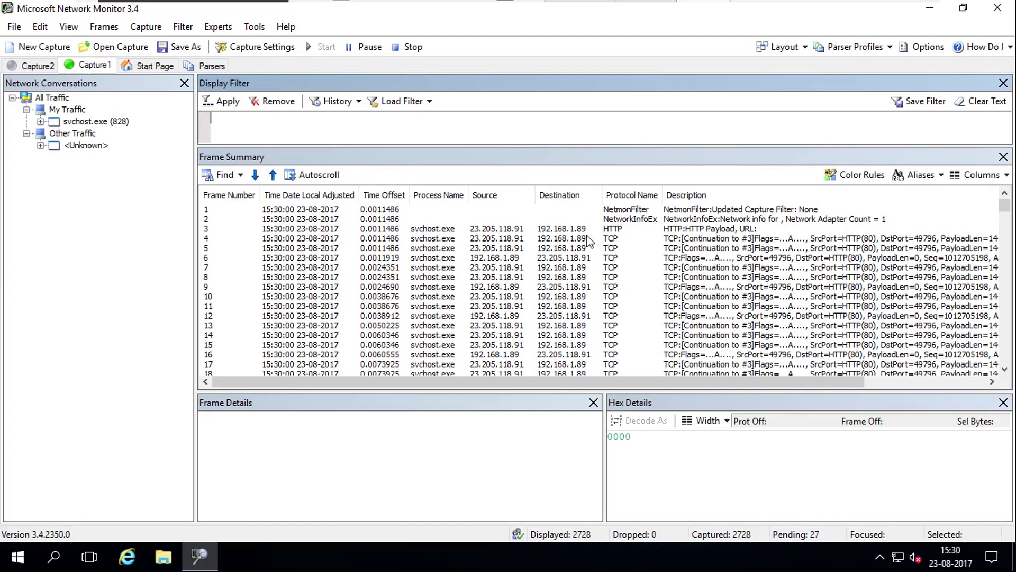
left_click(724, 296)
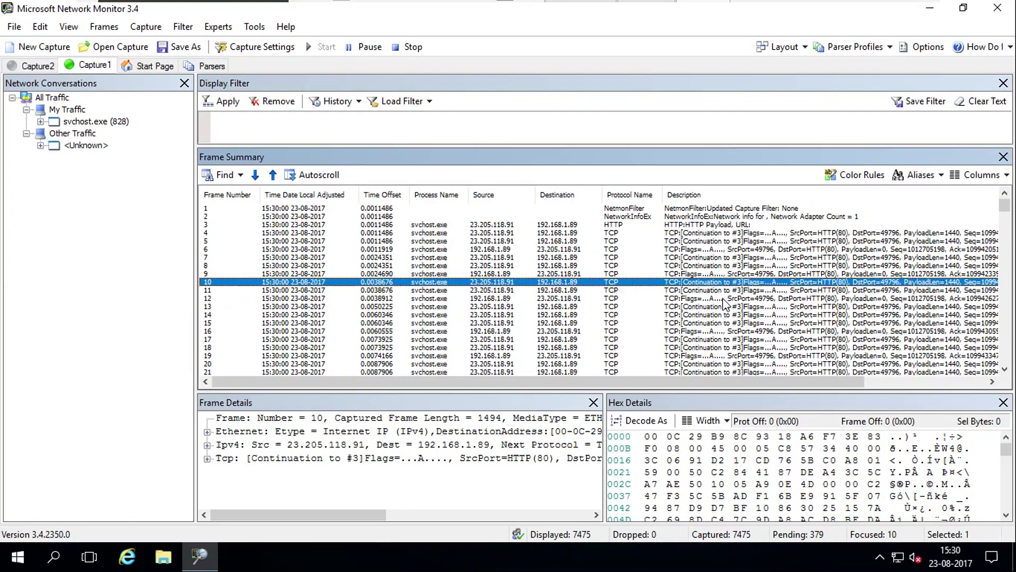
scroll(724, 302, "up", 5)
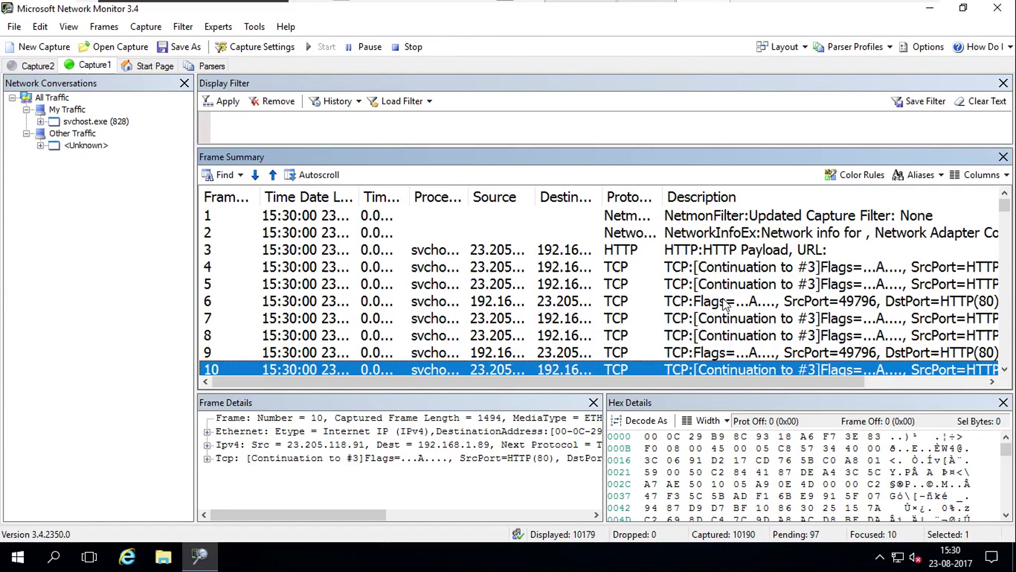
right_click(879, 302)
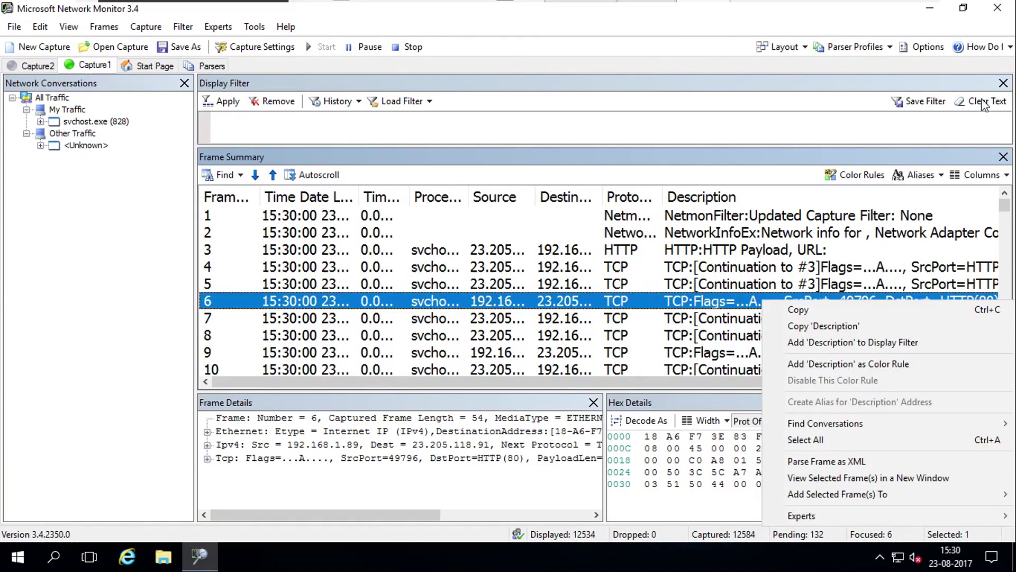
left_click(919, 131)
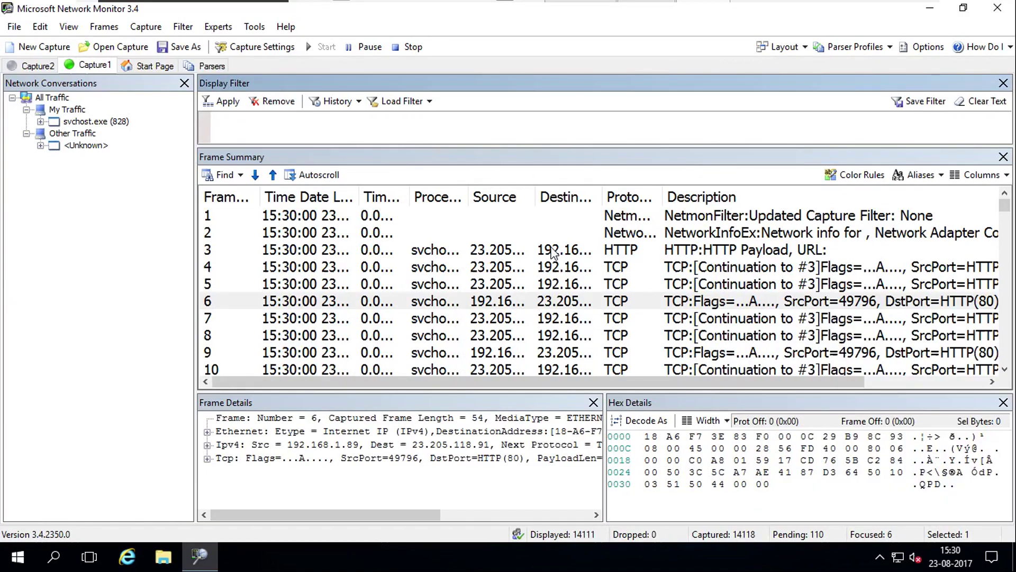
Widen the Source, Destination and Process Name columns of the Frame Summary to fit their full contents
double_click(534, 197)
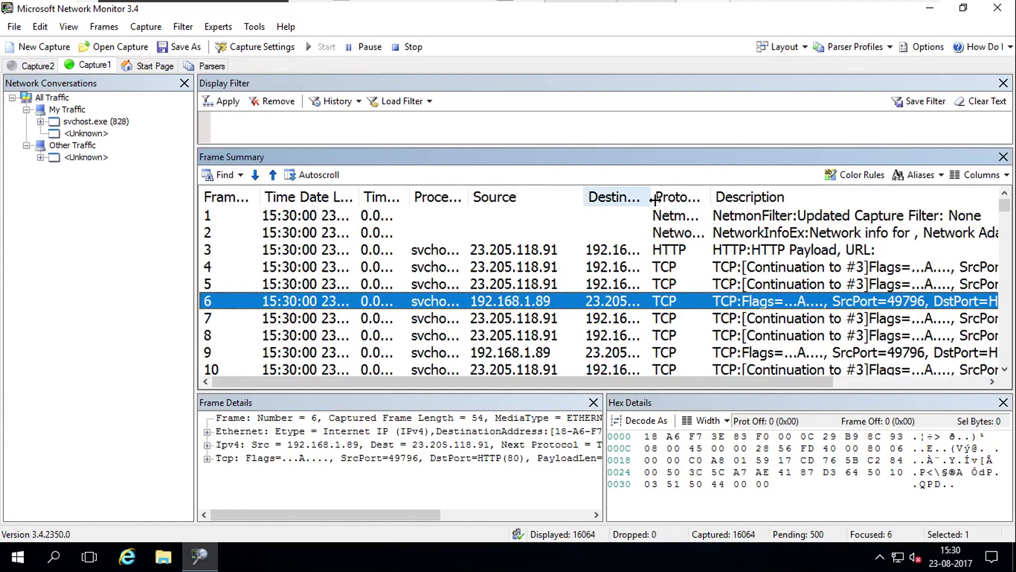
double_click(652, 198)
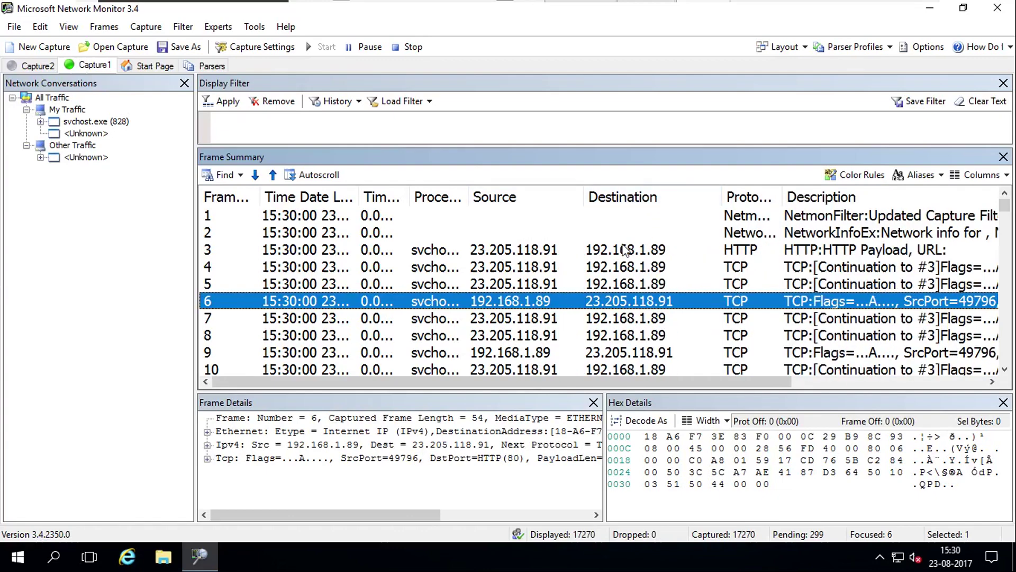
left_click(534, 252)
left_click_drag(573, 379, 697, 382)
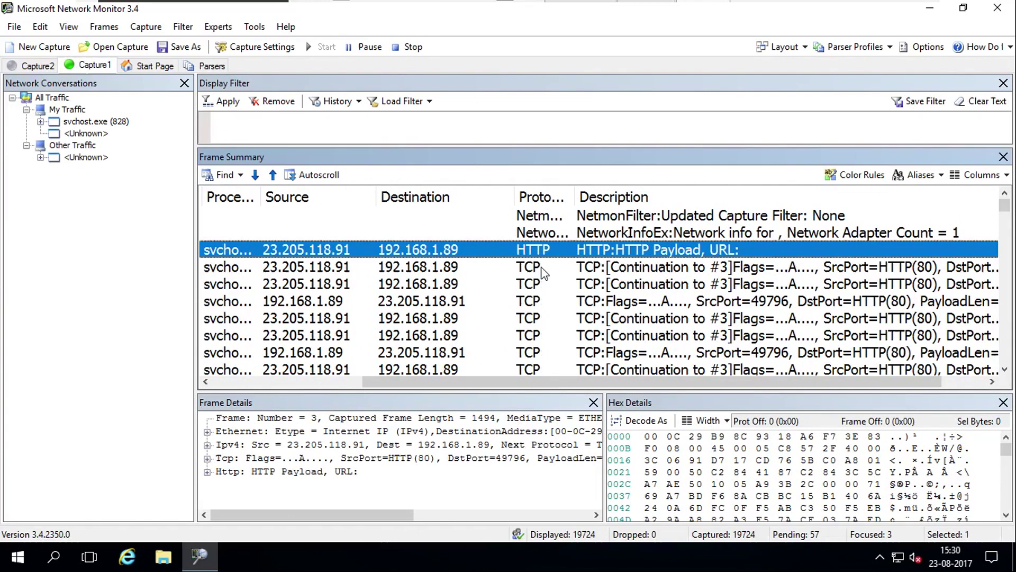
left_click_drag(571, 382, 420, 381)
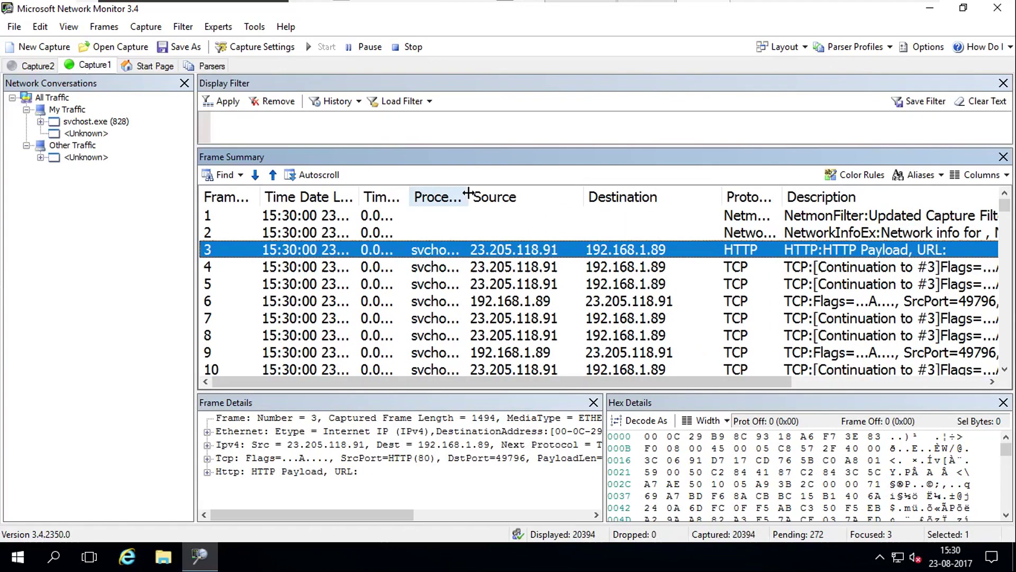
left_click_drag(468, 193, 571, 197)
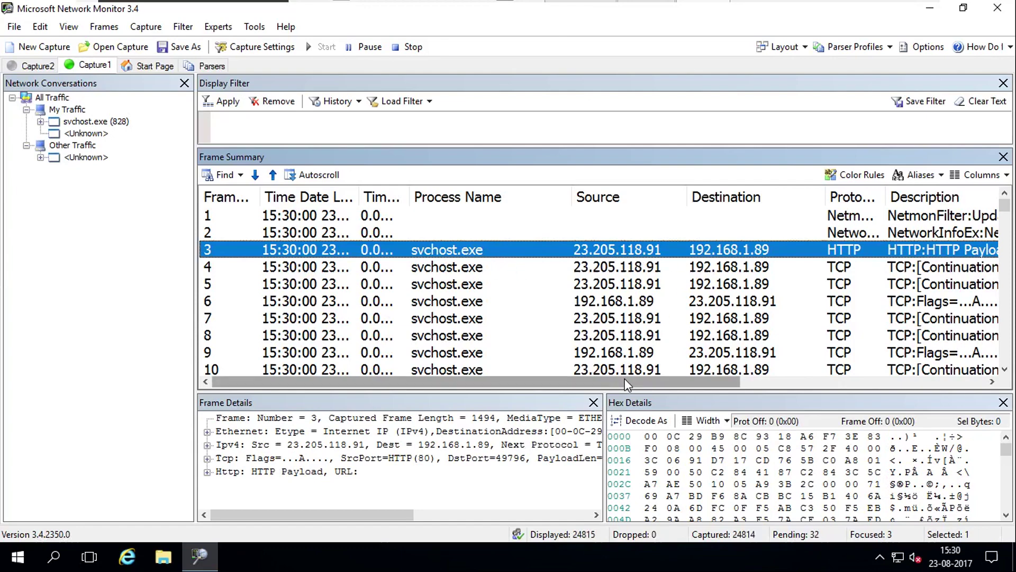
Examine the protocol and description columns of the captured frames, selecting frames 5 and 8
left_click_drag(627, 382, 834, 382)
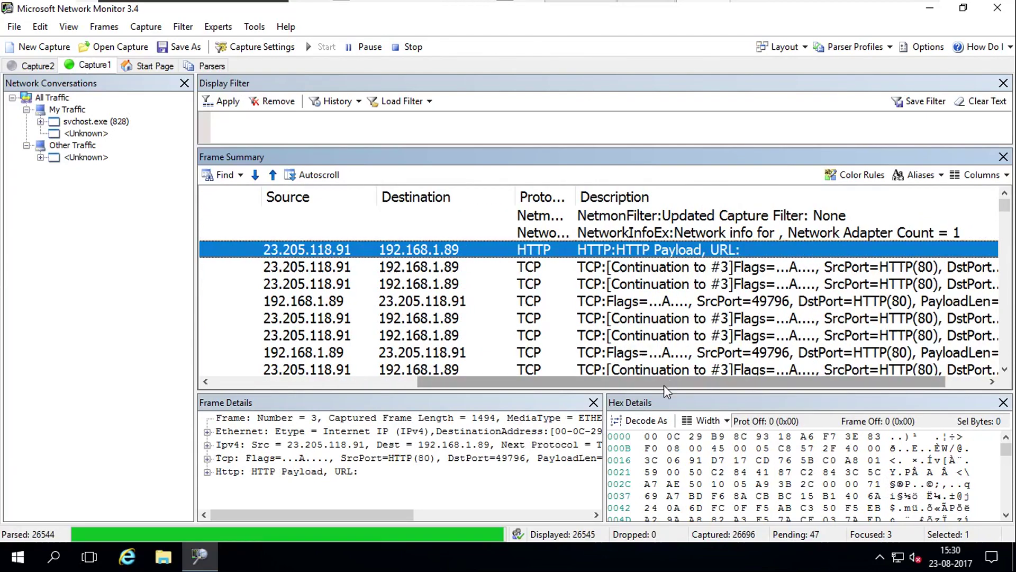
left_click_drag(664, 385, 577, 382)
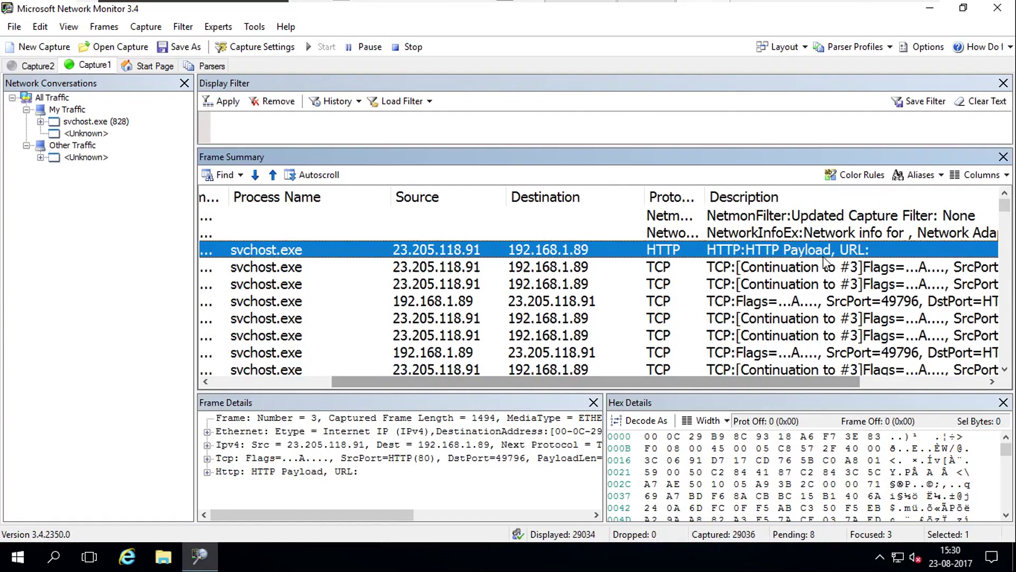
left_click(737, 286)
left_click(738, 336)
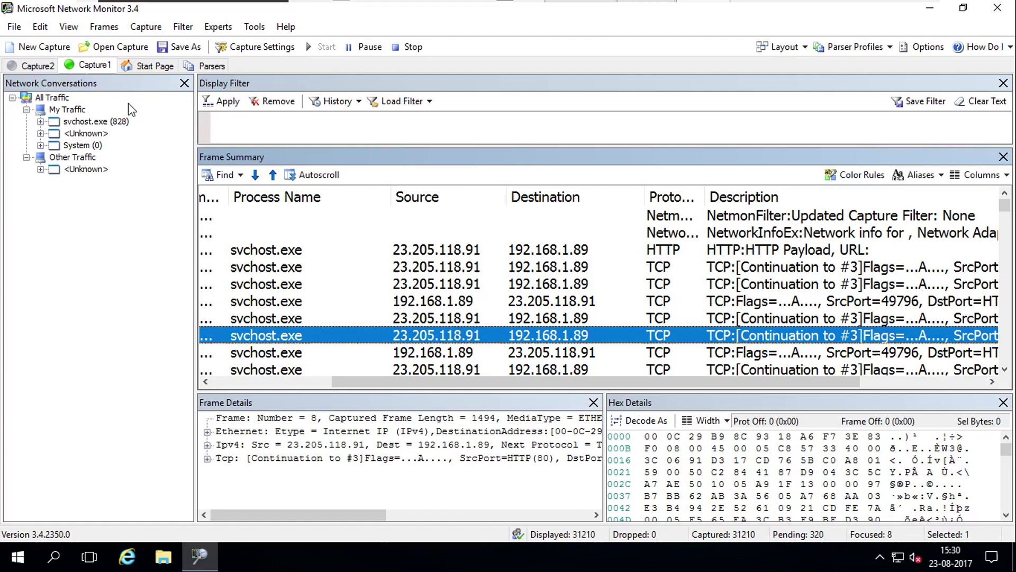
Widen the Network Conversations pane and expand svchost.exe (828), <Unknown>, System (0) and explorer.exe (2724) under My Traffic
left_click(92, 134)
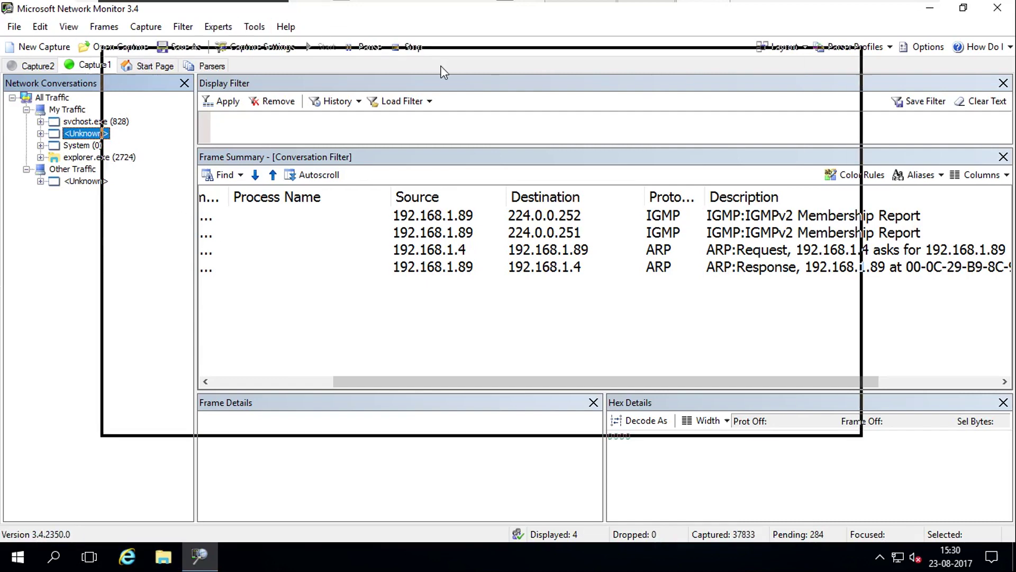
left_click_drag(443, 72, 448, 70)
left_click(144, 172)
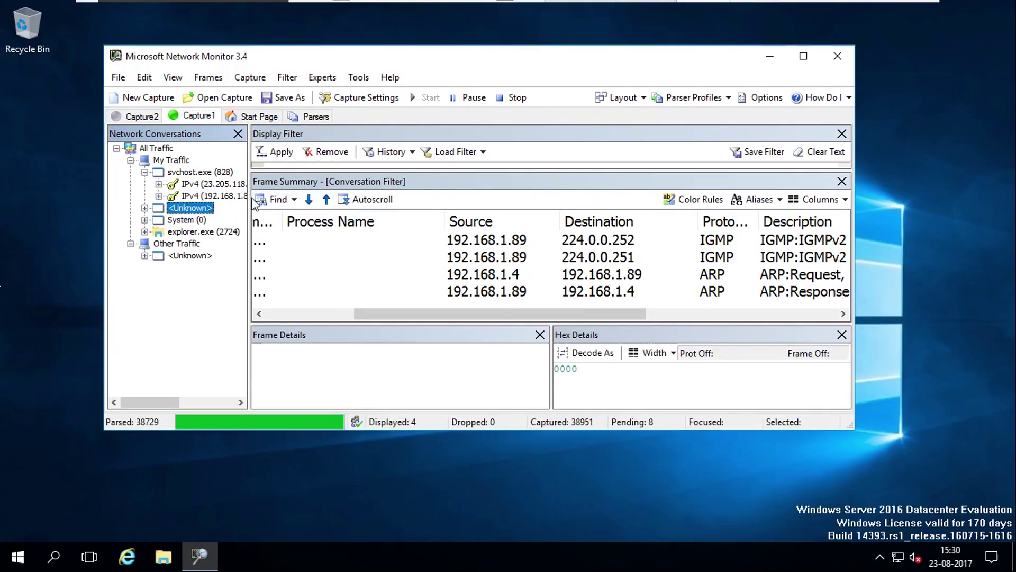
left_click_drag(247, 198, 345, 201)
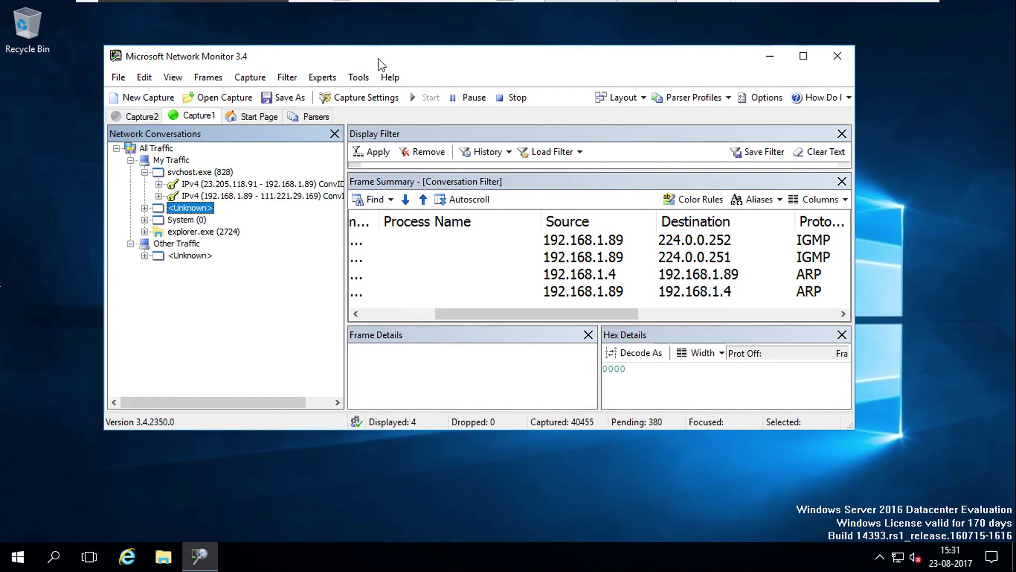
double_click(378, 59)
left_click(40, 157)
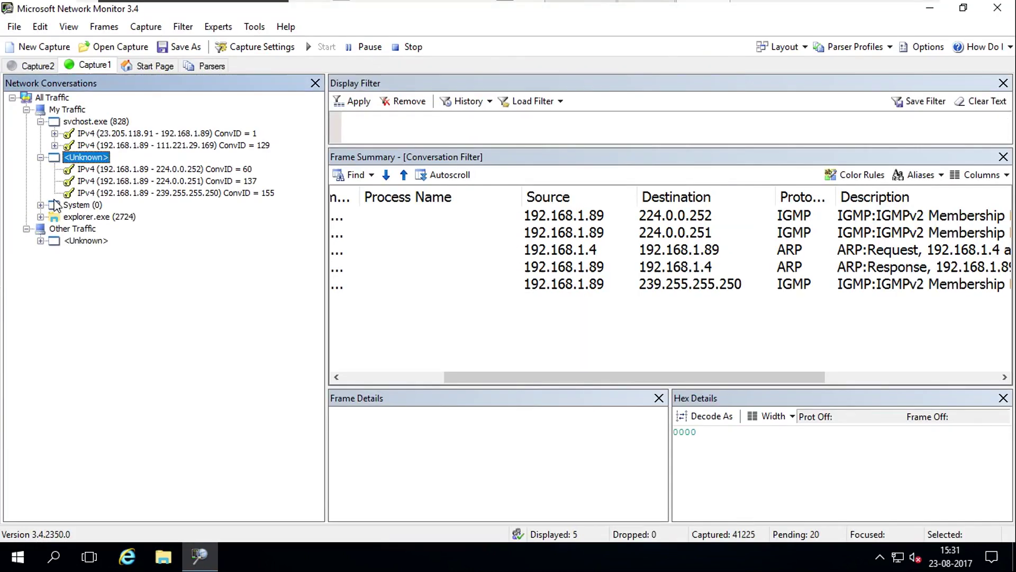
left_click(40, 204)
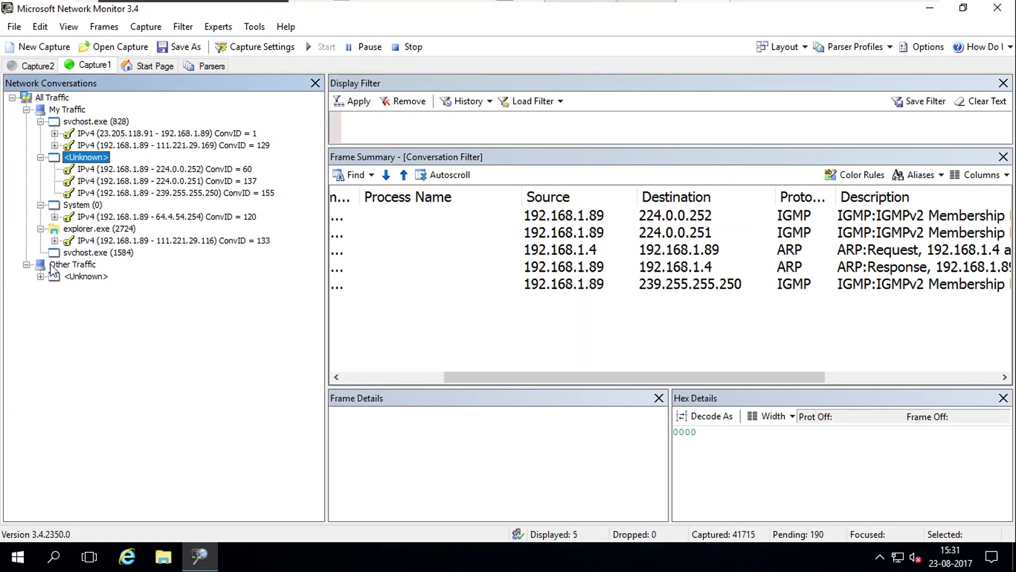
View the frames of explorer.exe (2724), Other Traffic and svchost.exe (828) in turn
left_click(96, 229)
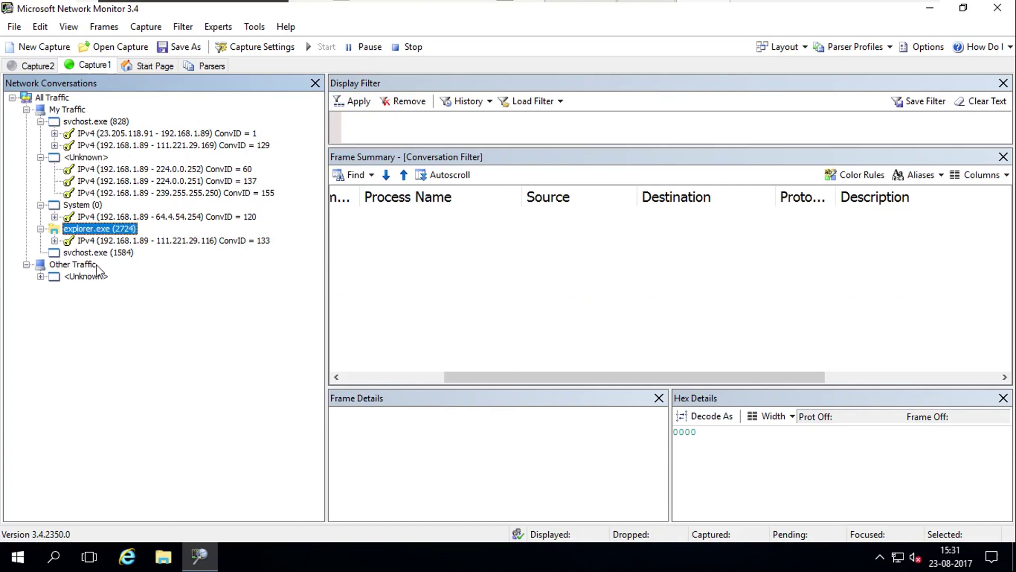
left_click(85, 265)
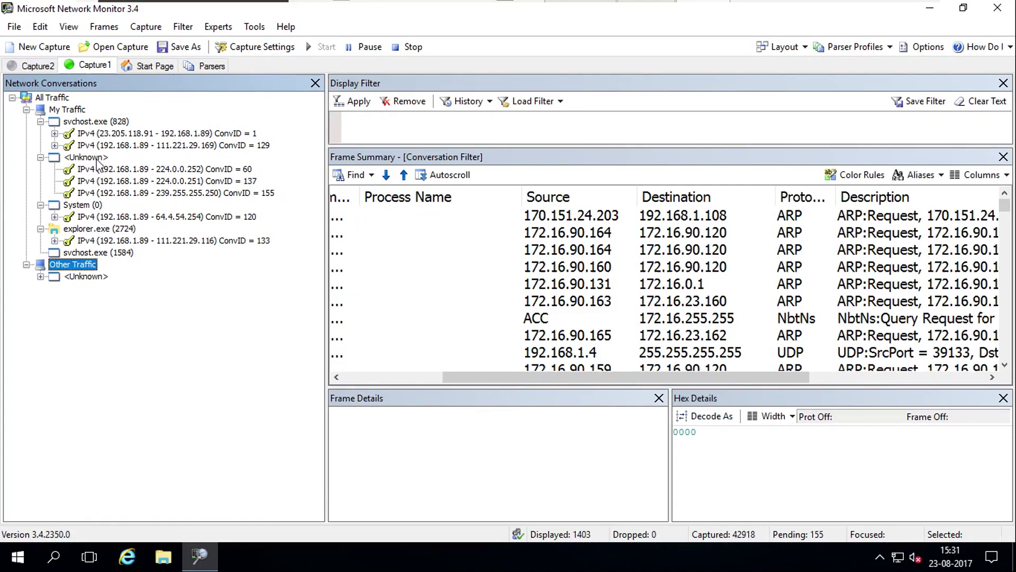
left_click(91, 123)
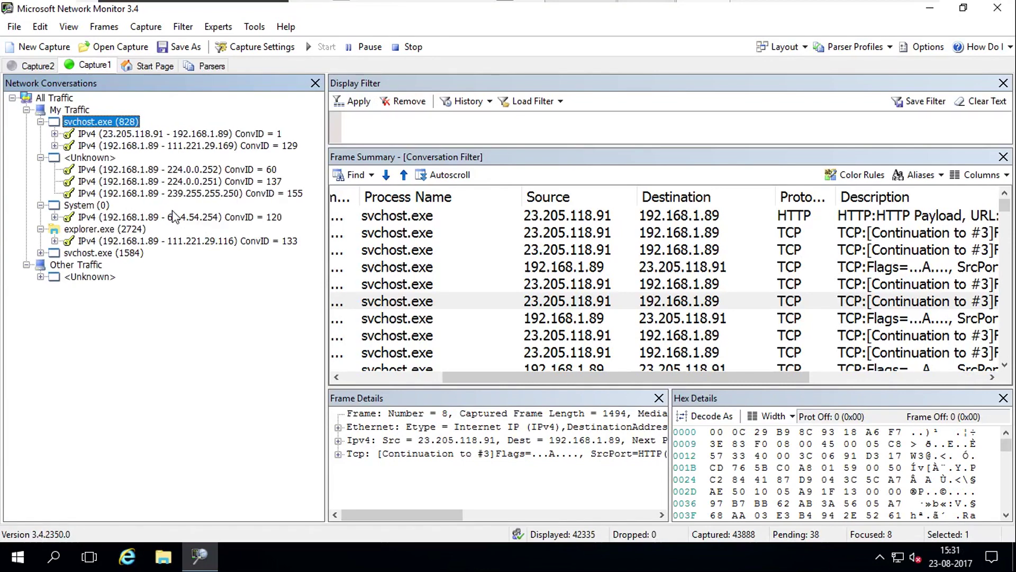
Enlarge the text of the Network Conversations tree and widen its pane until the full conversation entries with ConvIDs fit
scroll(175, 216, "up", 3, "ctrl")
scroll(174, 215, "up", 1, "ctrl")
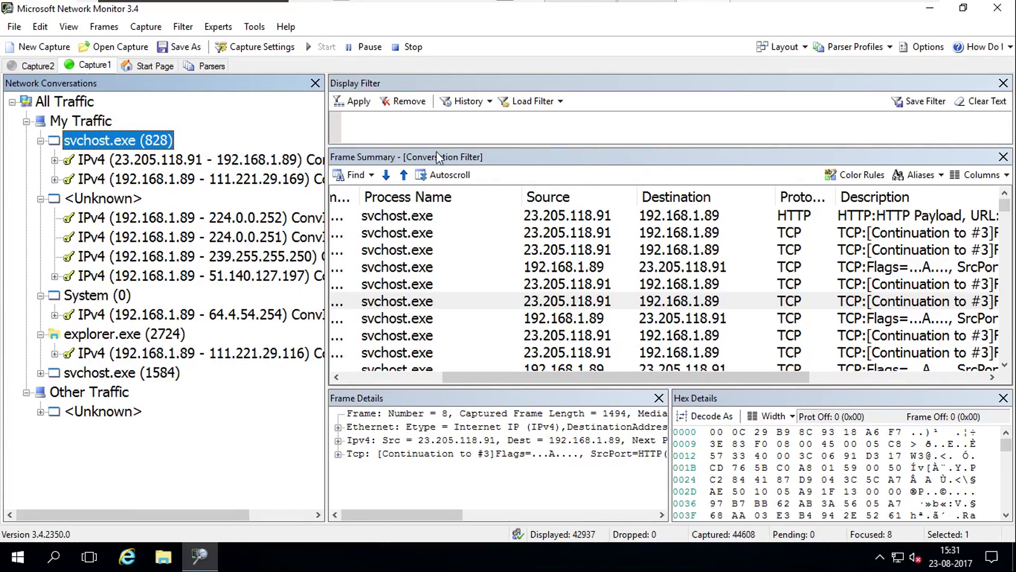
left_click(333, 138)
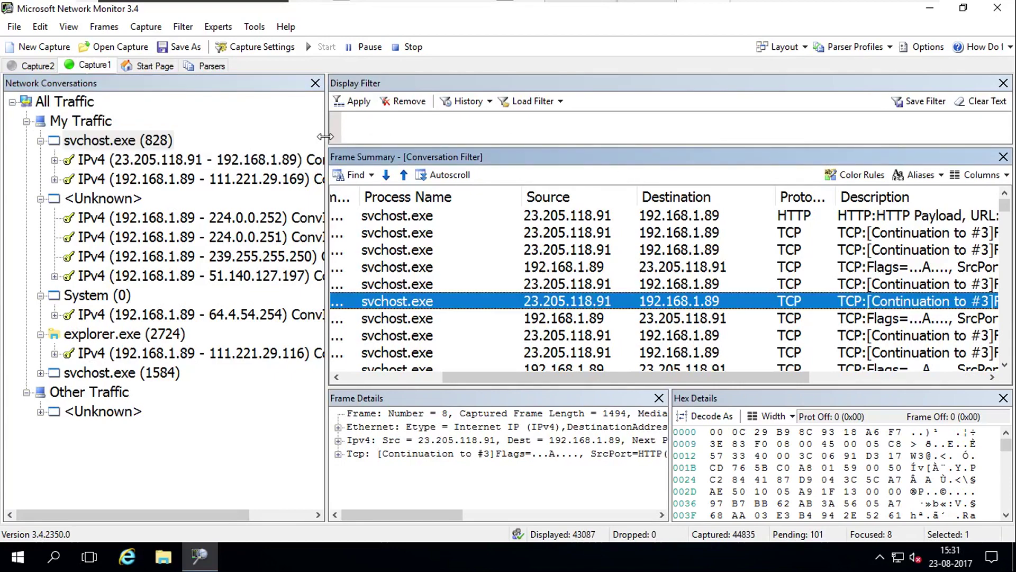
left_click_drag(326, 139, 448, 144)
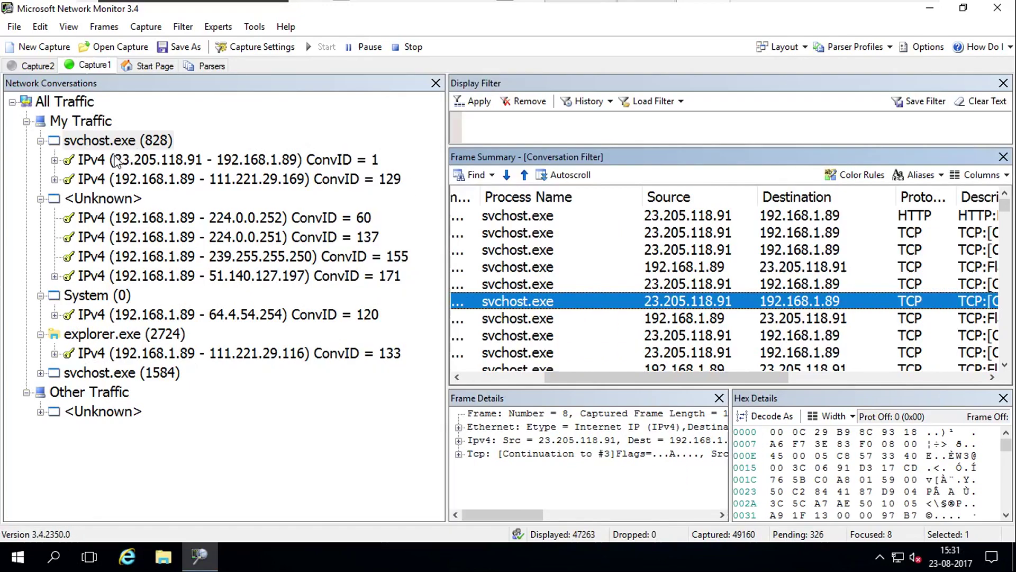
View the source and destination addresses of the svchost.exe (828) conversations with ConvID 1 and ConvID 129
left_click(131, 164)
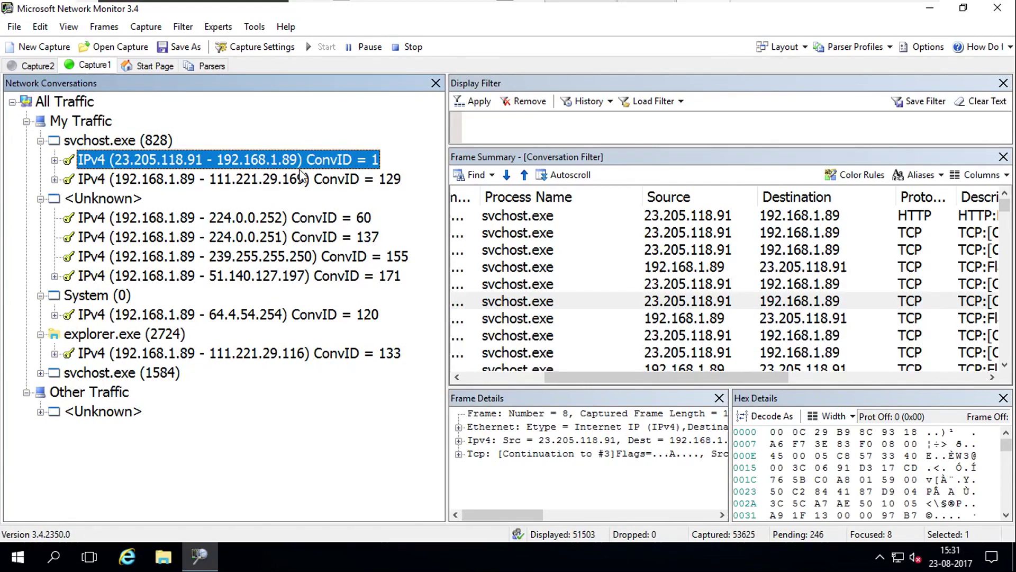
left_click_drag(617, 377, 578, 376)
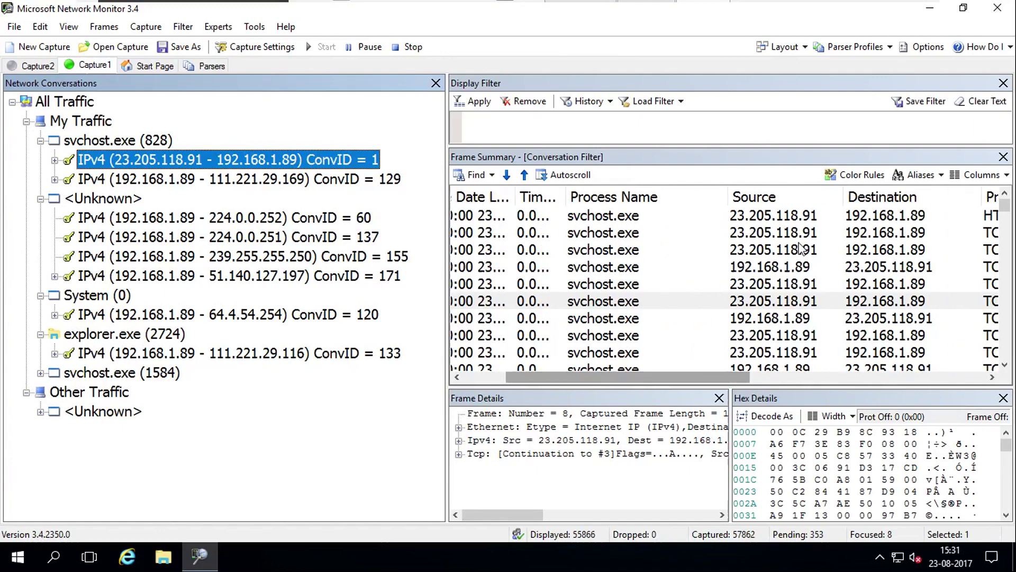
left_click(178, 184)
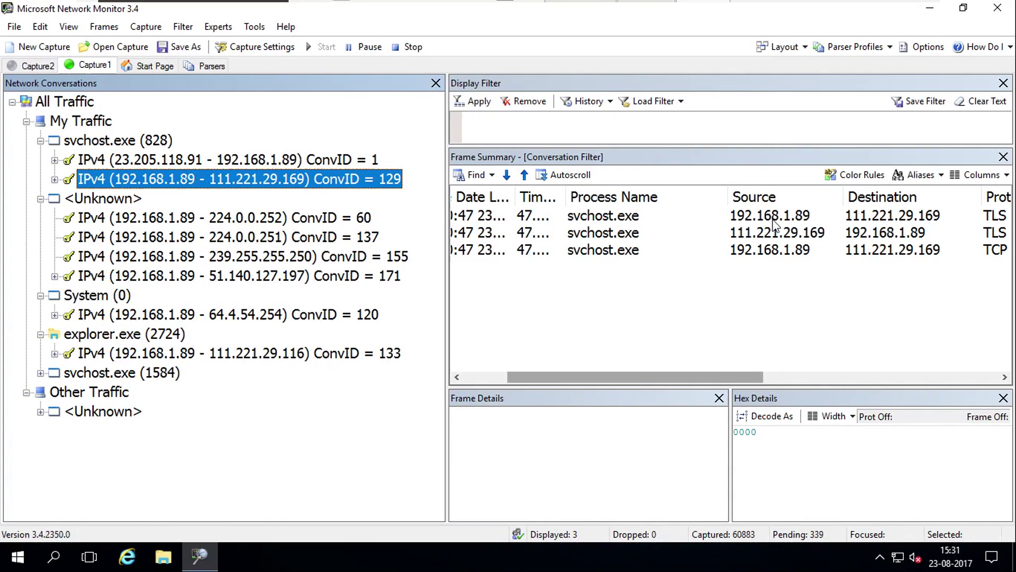
Inspect the reply frame from 111.221.29.169 in the ConvID 129 conversation and hide the Hex Details pane
left_click(871, 217)
left_click(810, 235)
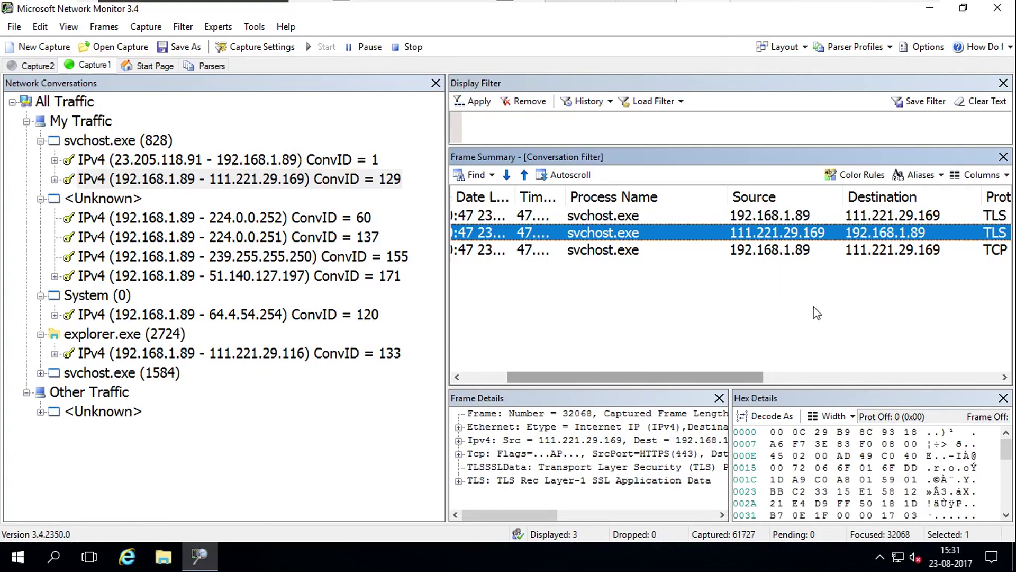
left_click(1003, 397)
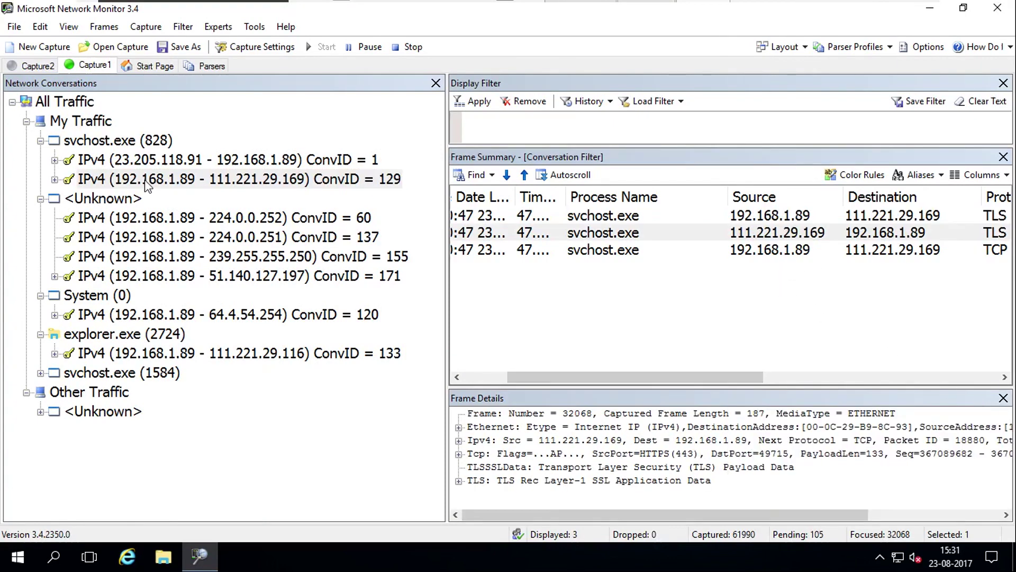
View the protocols and descriptions of the <Unknown> conversations with ConvID 60, 137, 155 and 171 under My Traffic
left_click(145, 218)
left_click(262, 237)
left_click(278, 261)
key("Down")
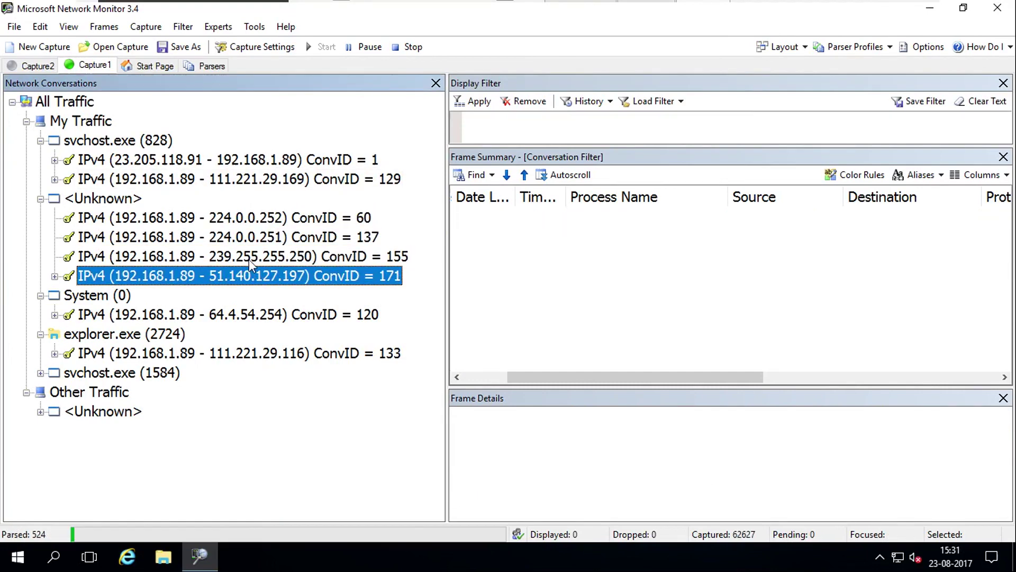
left_click(201, 221)
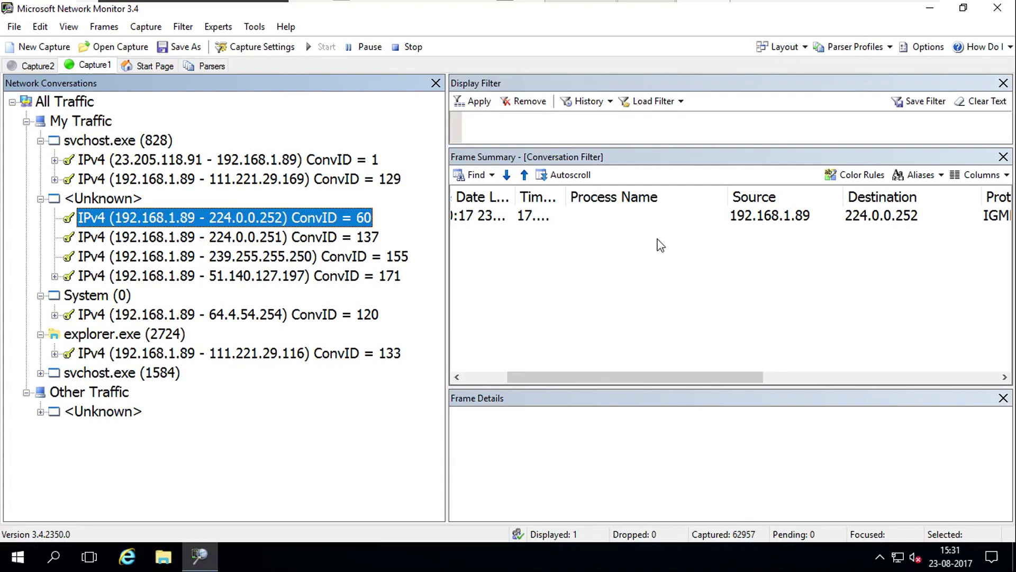
left_click_drag(714, 377, 846, 377)
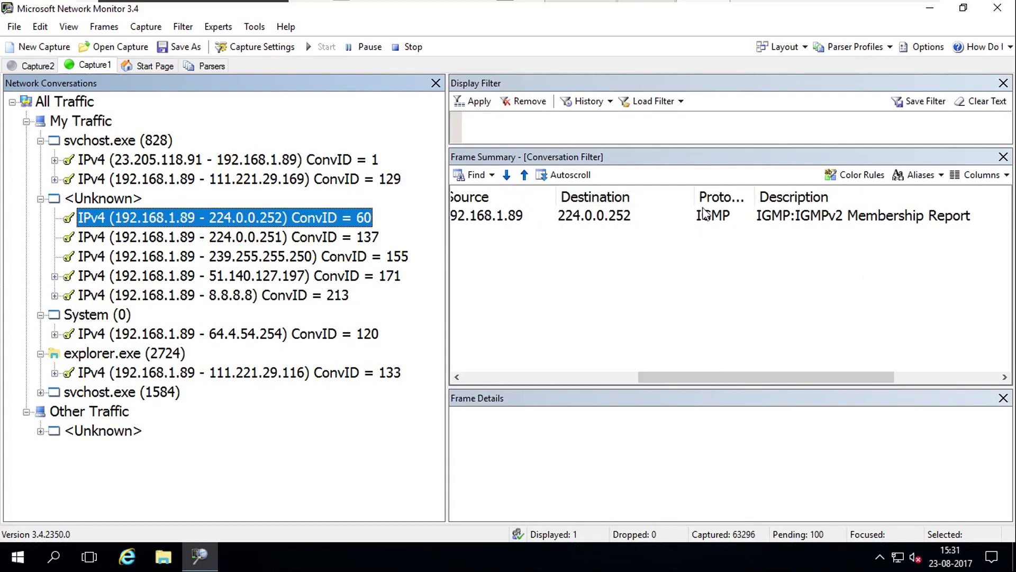
left_click(259, 236)
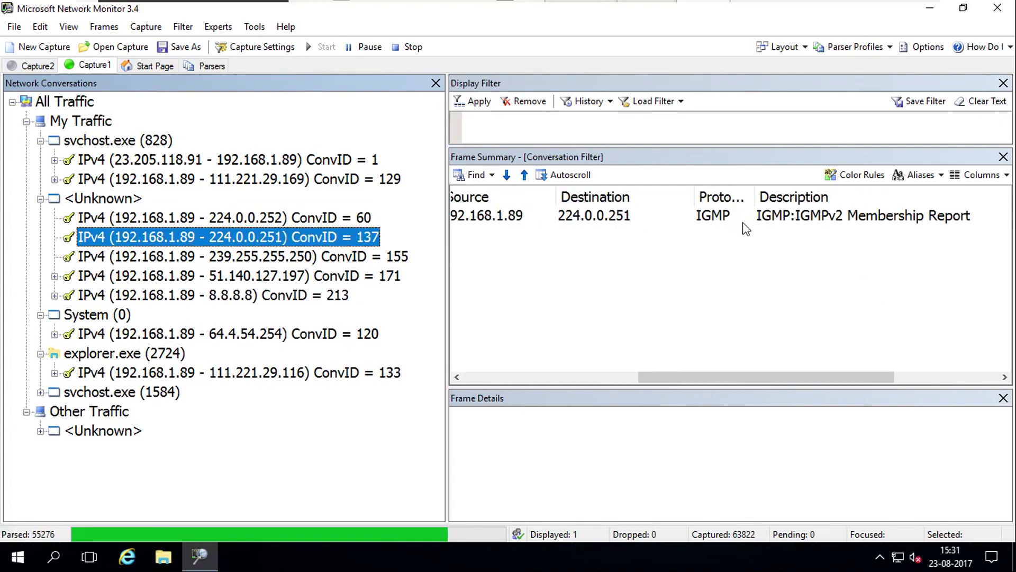
left_click(288, 256)
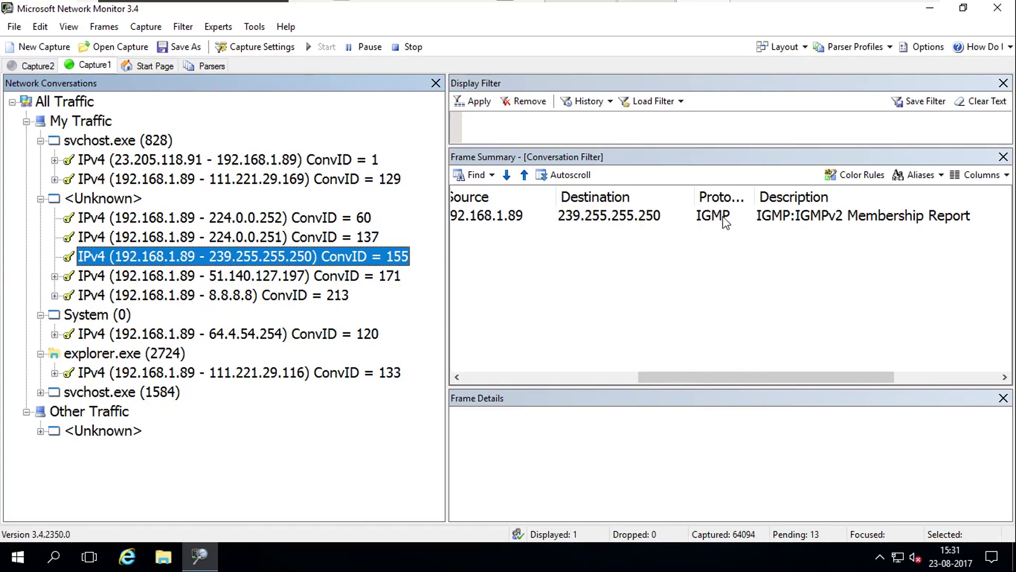
left_click(743, 223)
left_click(236, 275)
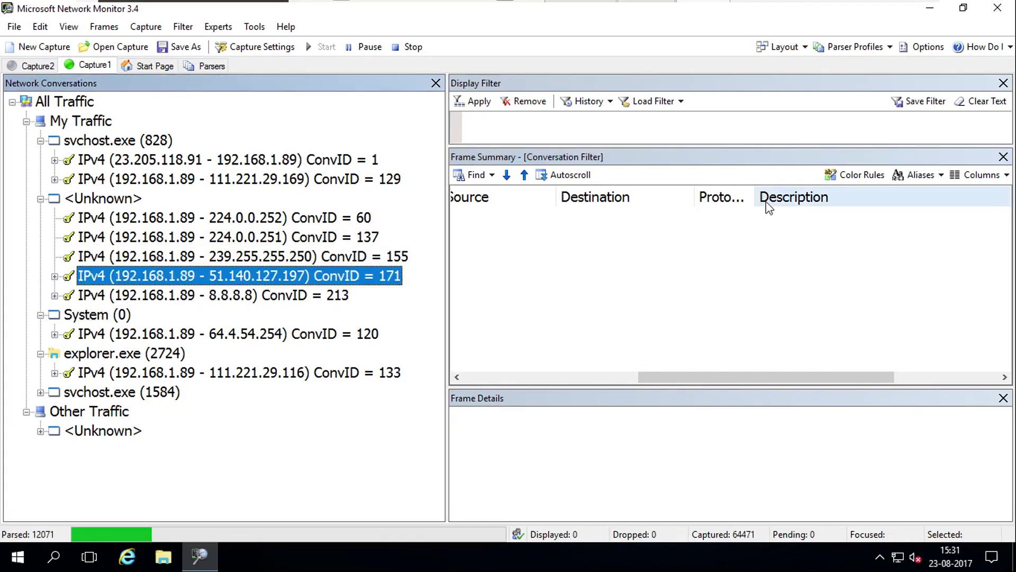
left_click(729, 218)
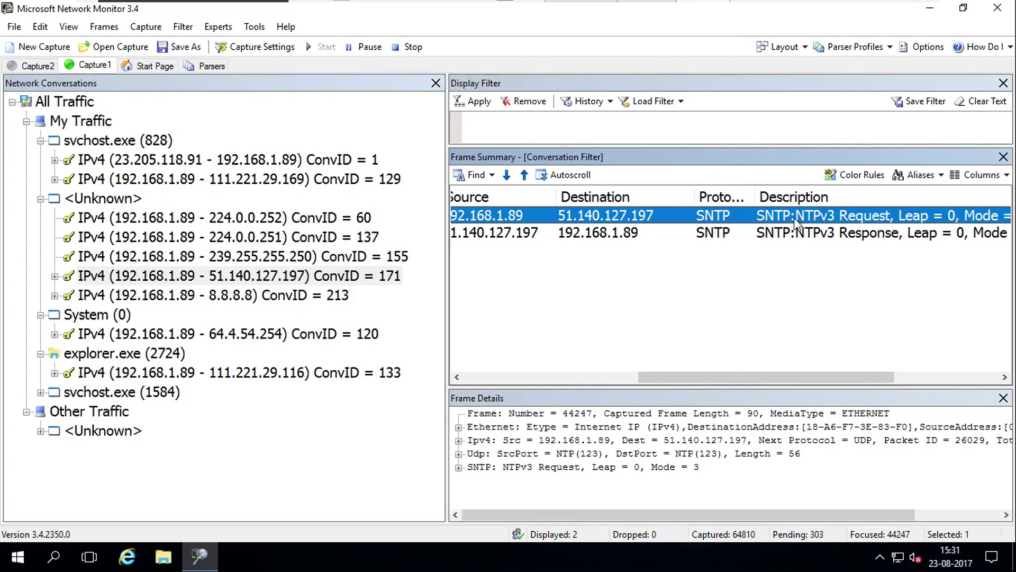
Fit the Description column to its contents and inspect the DNS query and response frames of the ConvID 213 conversation
left_click(261, 295)
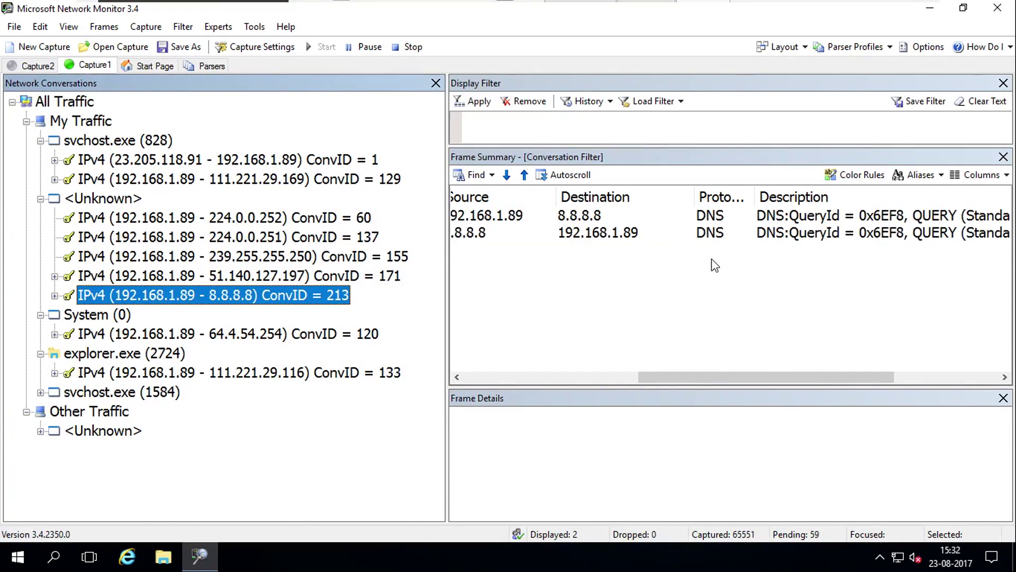
left_click_drag(710, 376, 824, 392)
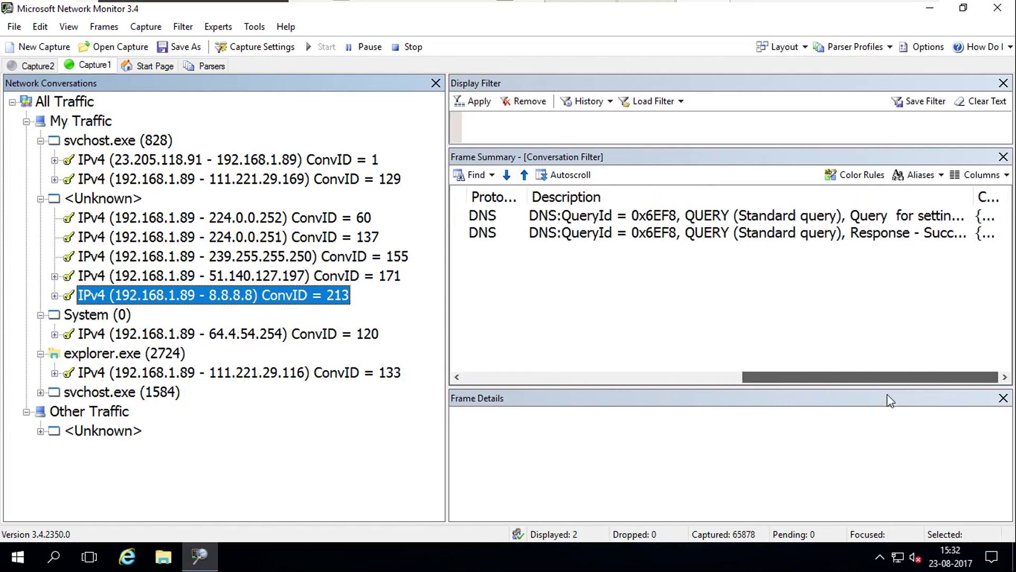
left_click(970, 198)
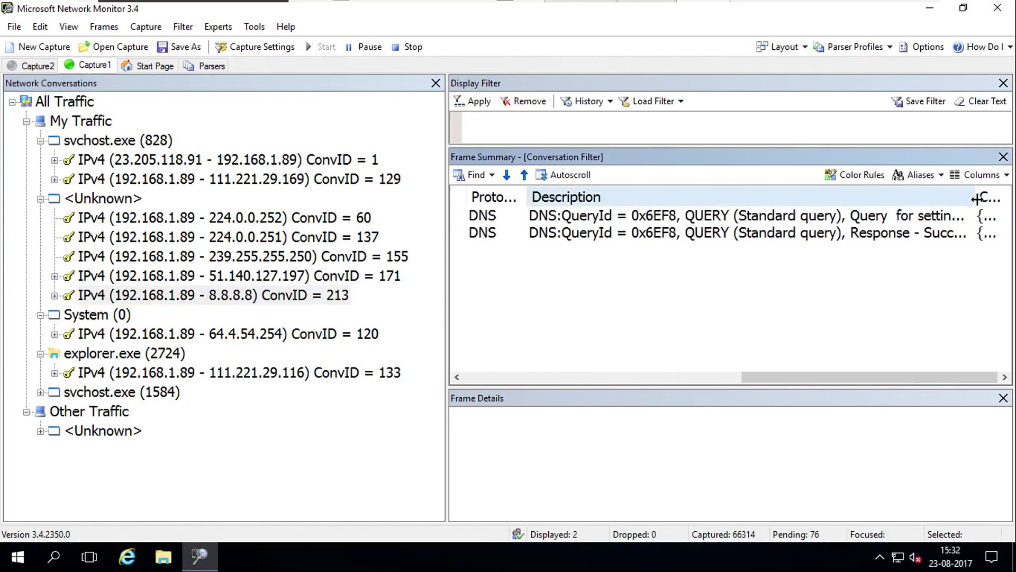
double_click(977, 199)
left_click_drag(829, 377, 888, 363)
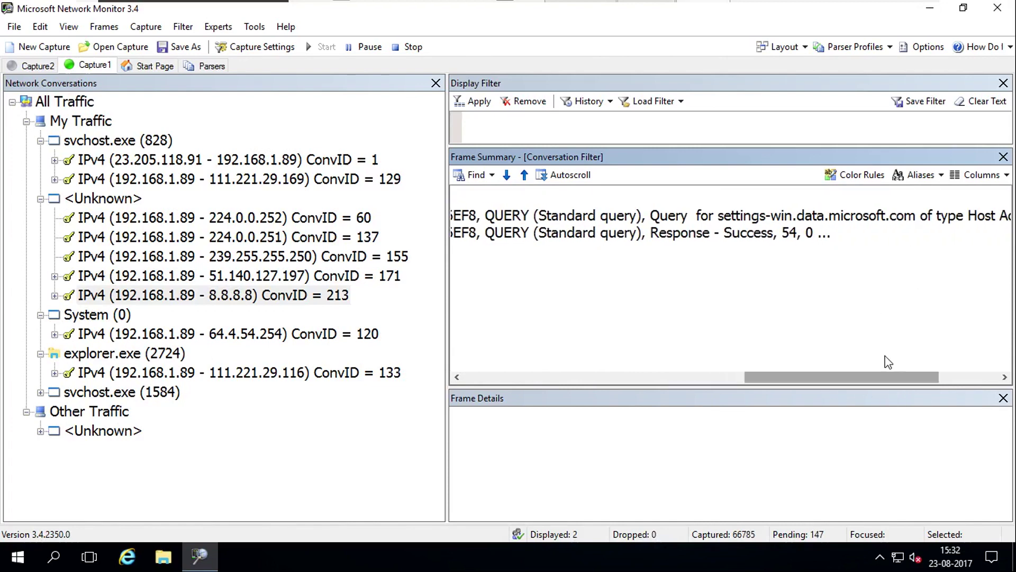
left_click(841, 220)
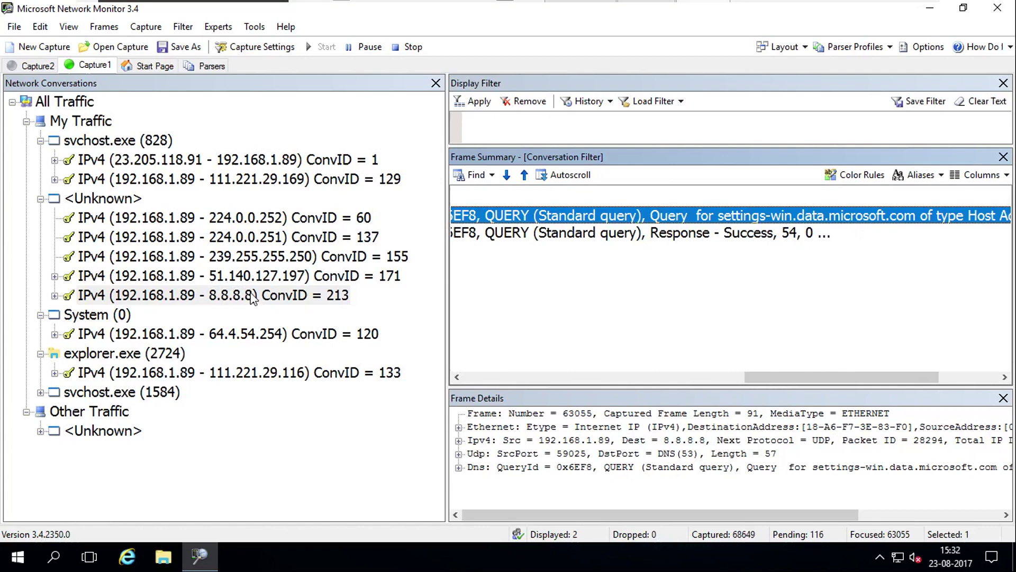
key("Down")
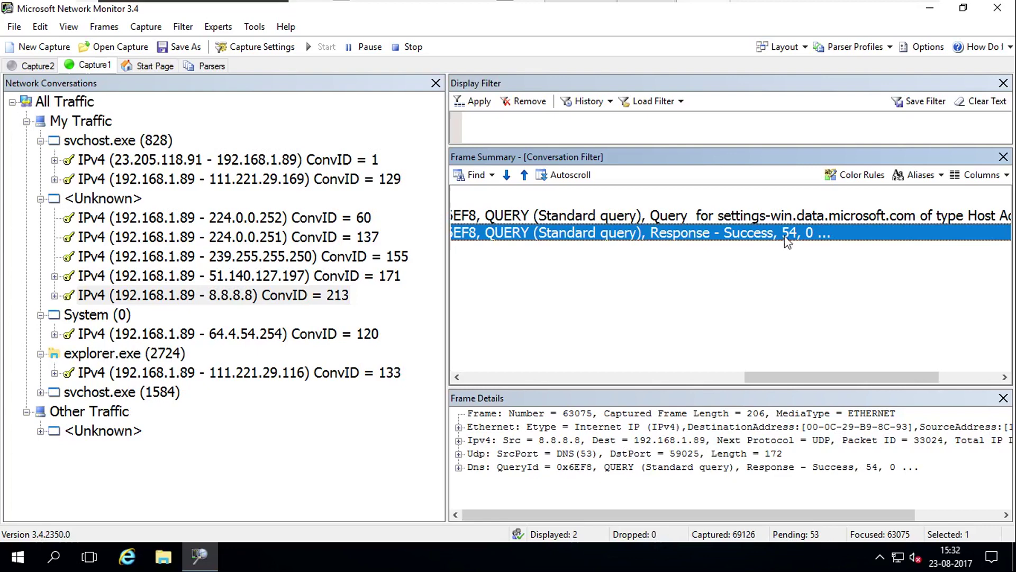
View the frames of the System (0) and explorer.exe (2724) conversations, ending by closing the Network Conversations pane
left_click(253, 335)
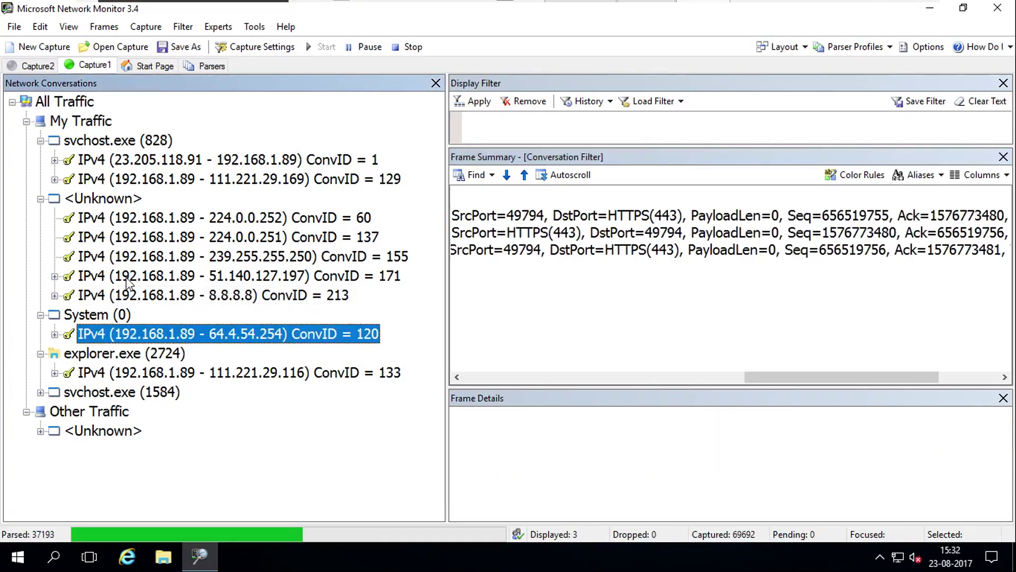
left_click(188, 373)
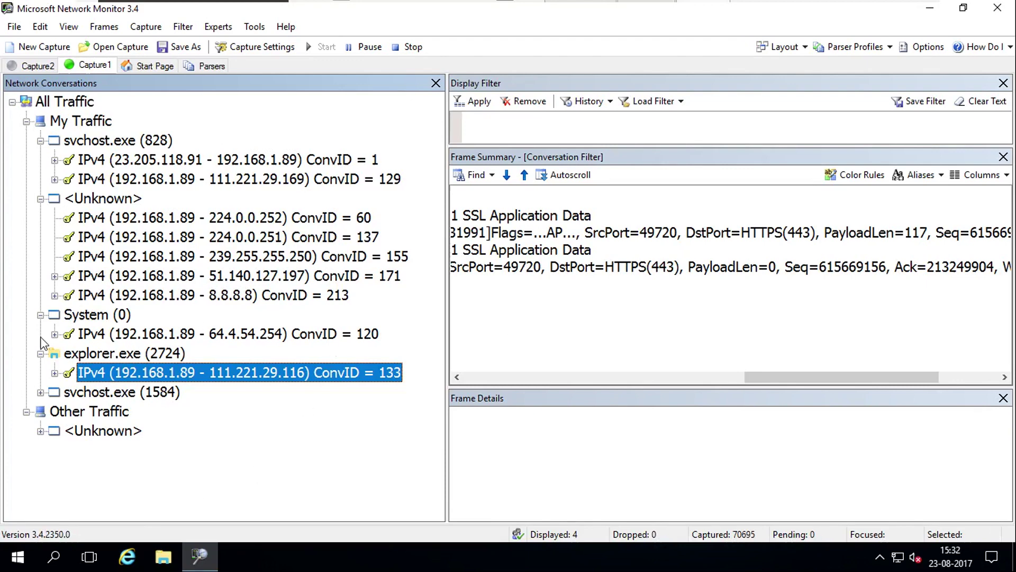
left_click(436, 83)
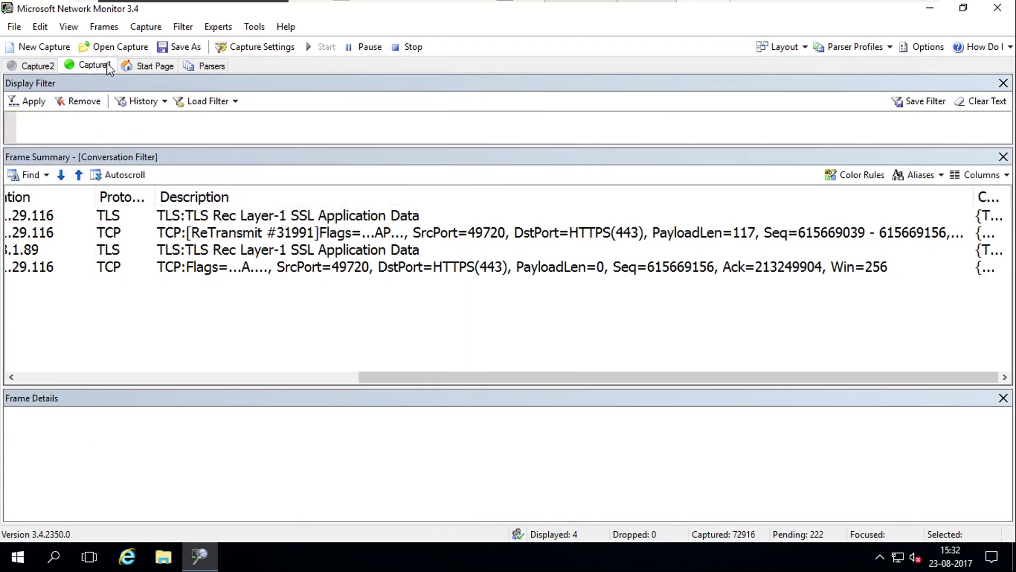
Restore the Network Conversations pane, show the frames of all My Traffic, and hide the pane again
left_click(68, 26)
left_click(113, 129)
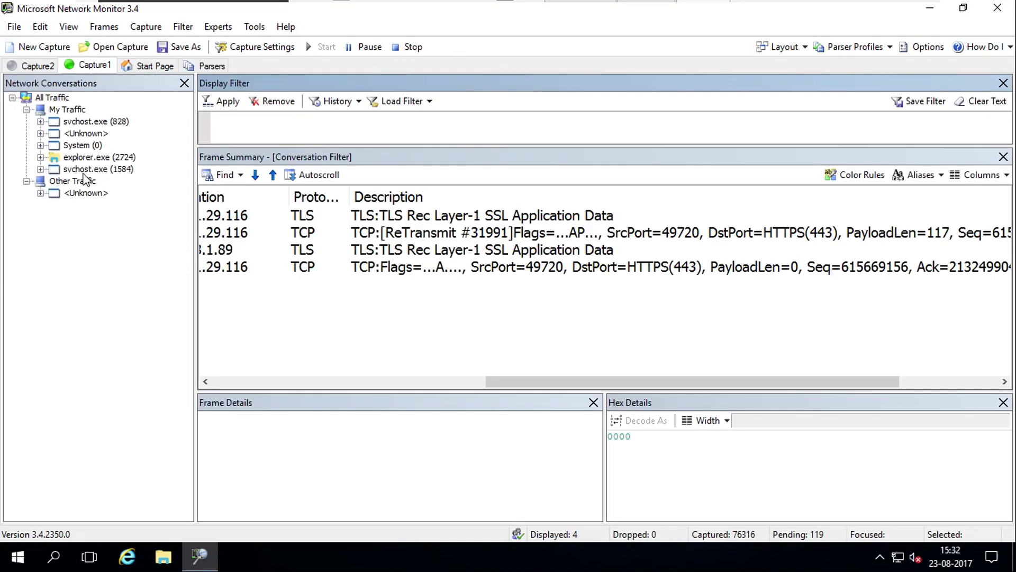
left_click(68, 109)
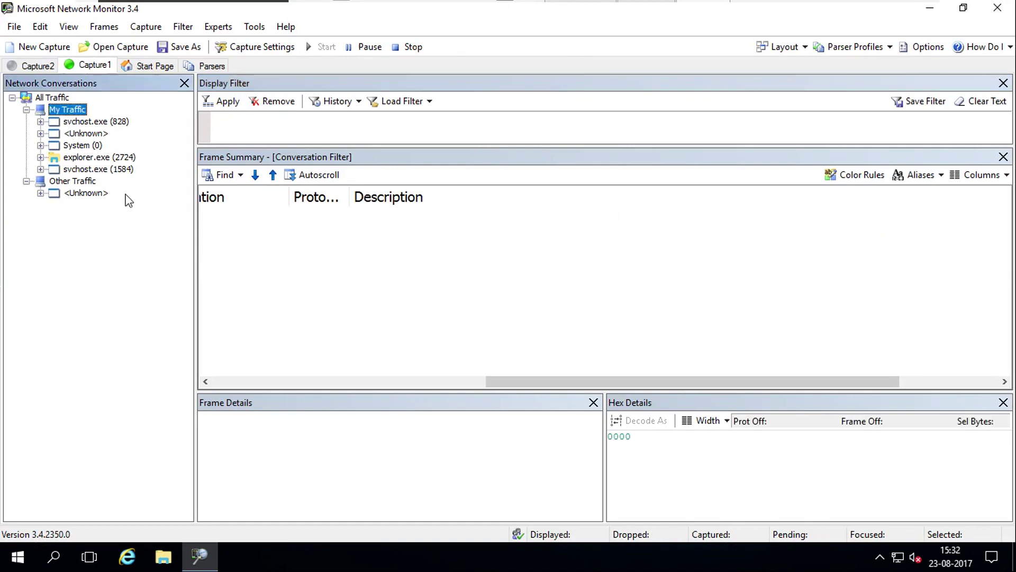
left_click(184, 83)
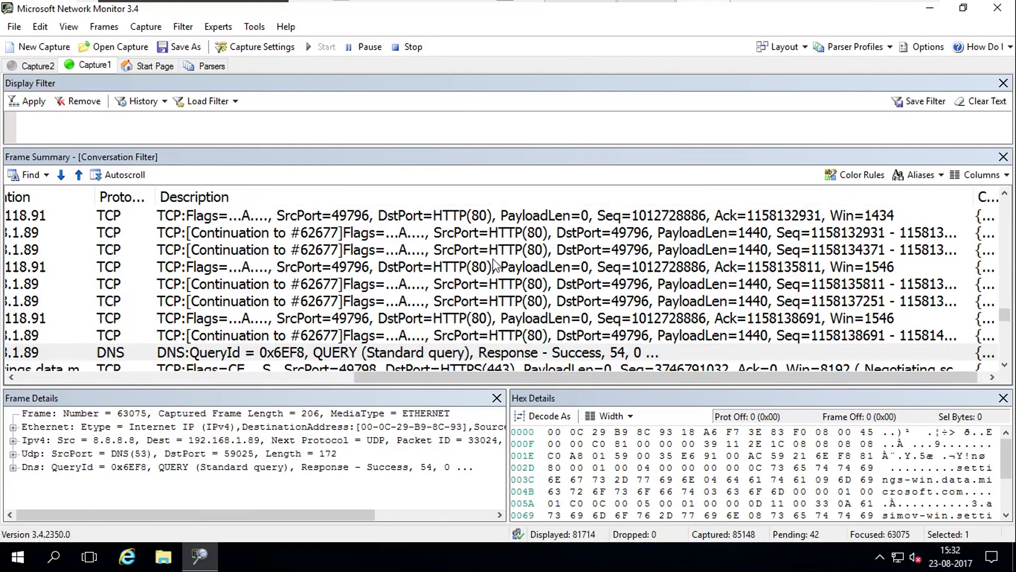
left_click(590, 239)
key("Down")
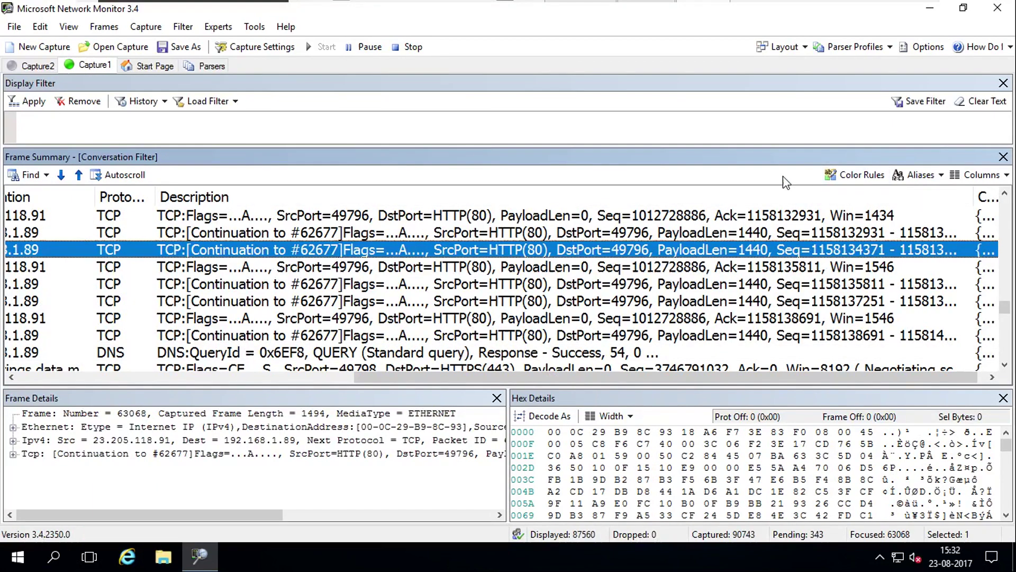
Apply the display filter "tcp" to the captured frames and select the first filtered frame
left_click(81, 133)
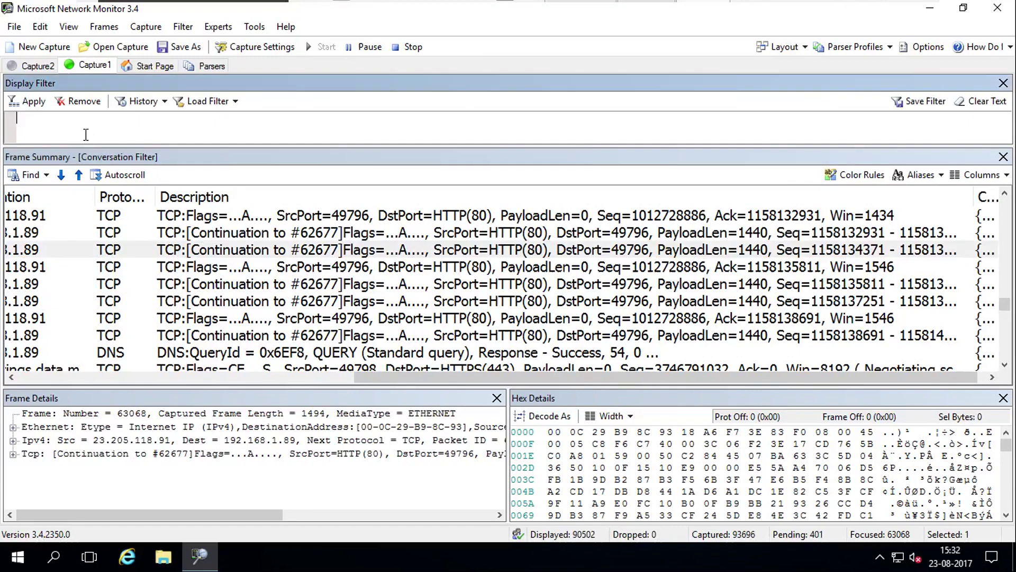
type("tcp")
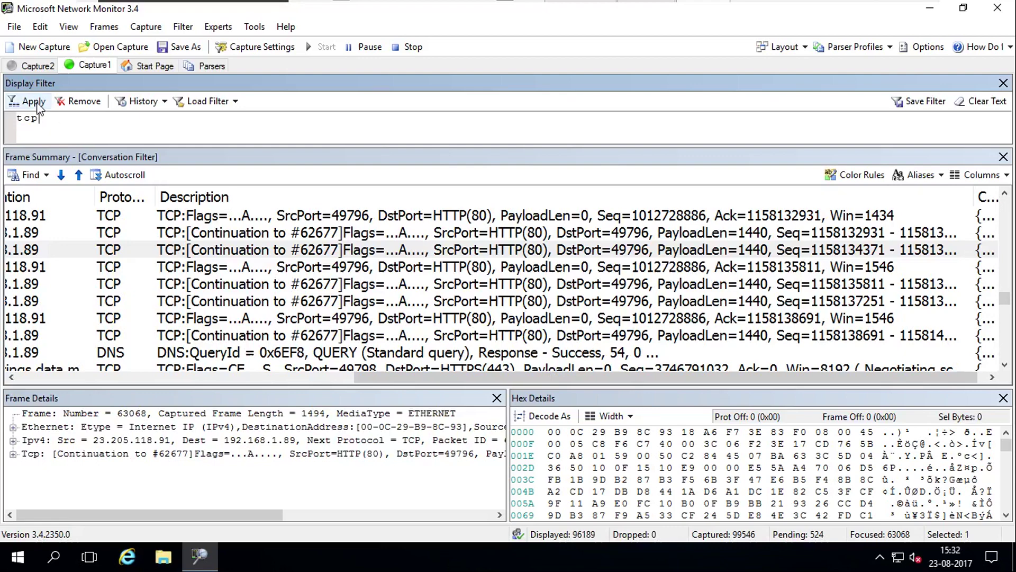
left_click(37, 105)
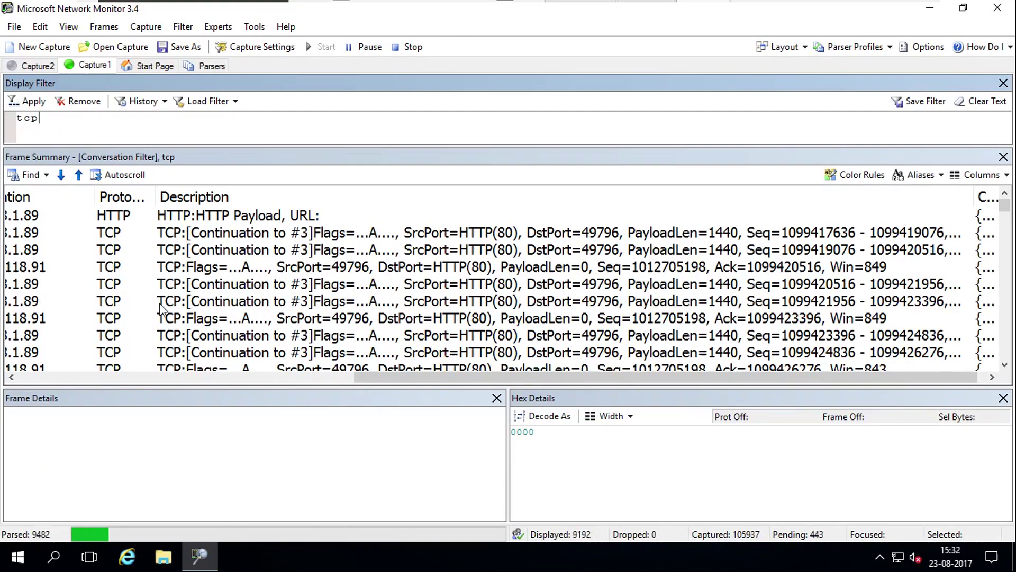
left_click(9, 159)
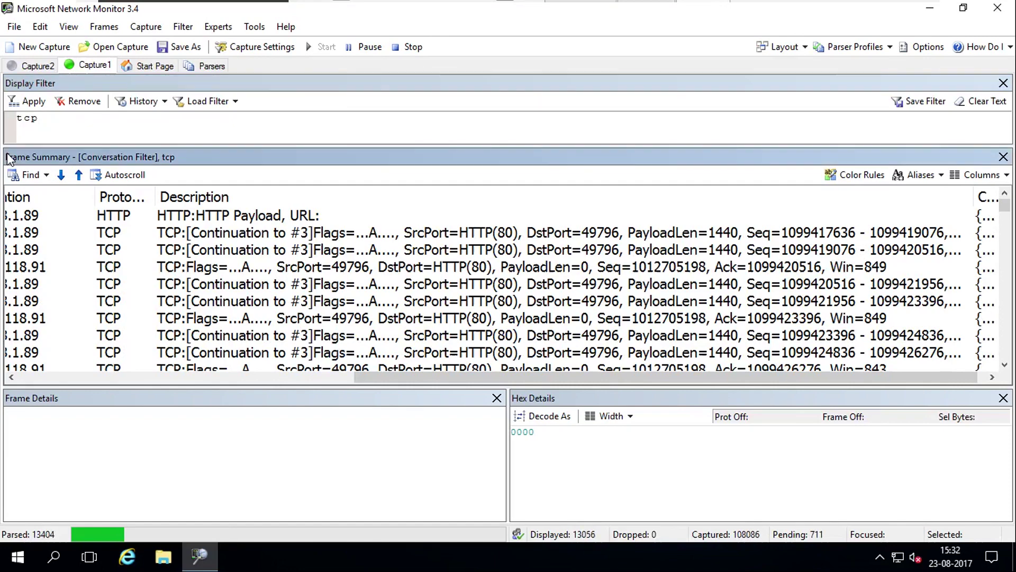
key("Down")
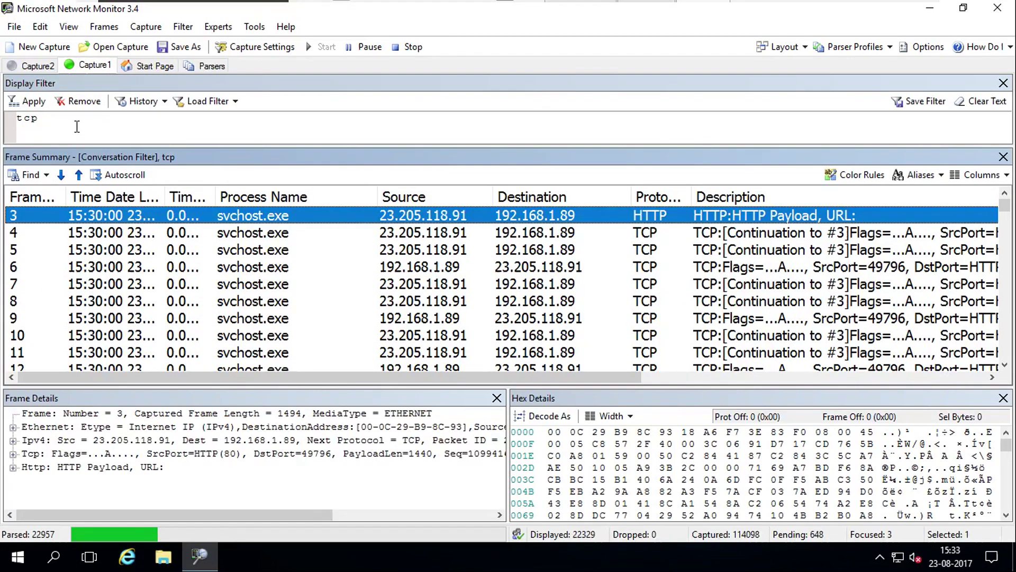
Replace the display filter with "http" and apply it to the captured frames
left_click(77, 126)
key("BackSpace")
key("BackSpace")
key("BackSpace")
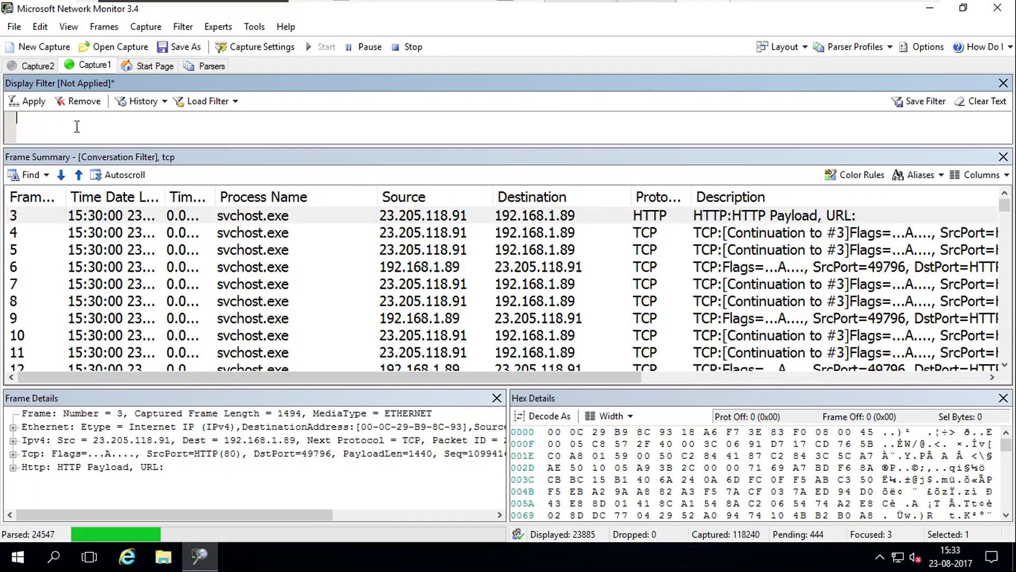
type("http")
key("Return")
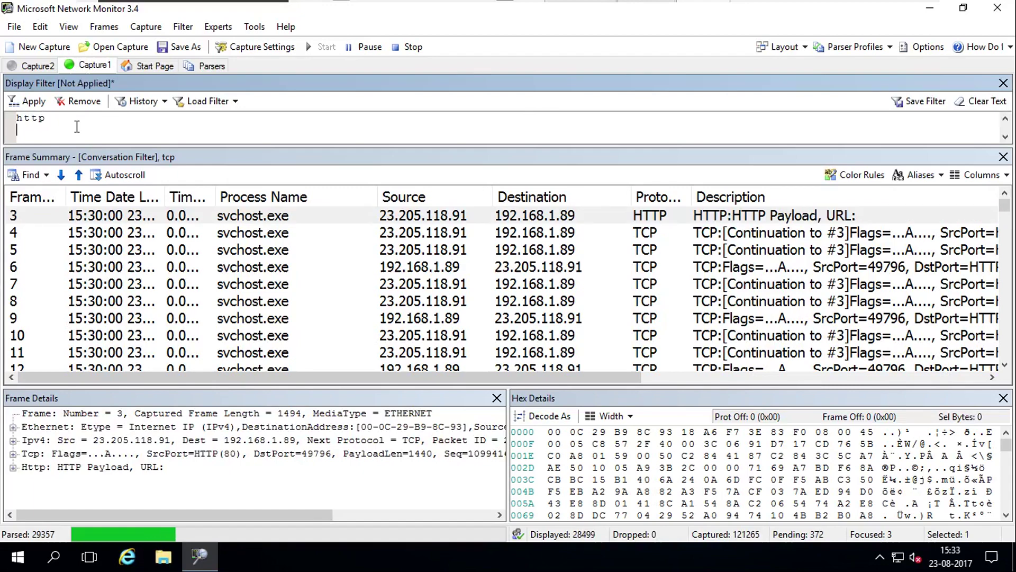
left_click(324, 302)
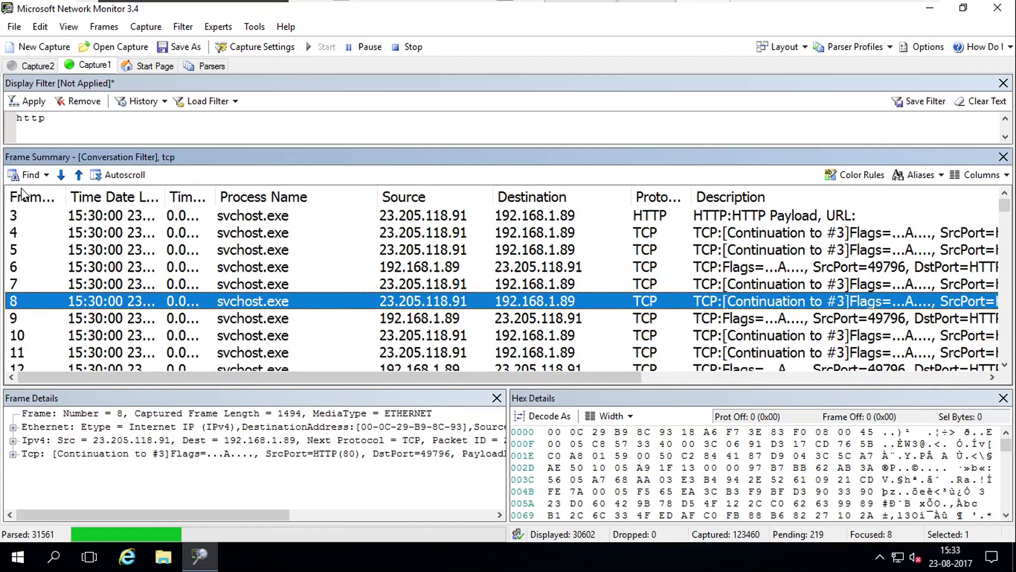
left_click(41, 104)
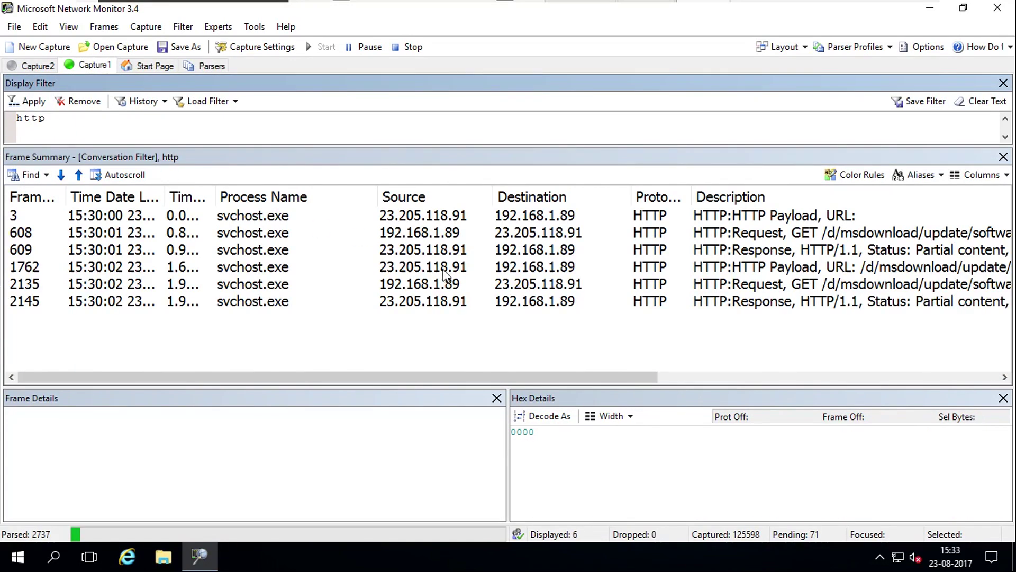
Start a new color rule with the filter expression "http"
left_click(869, 174)
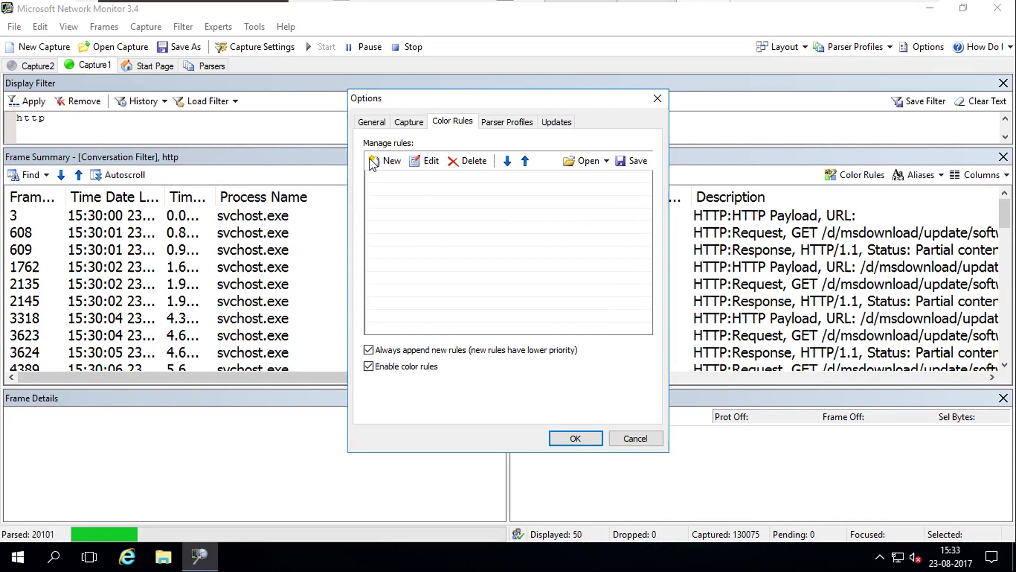
left_click(391, 161)
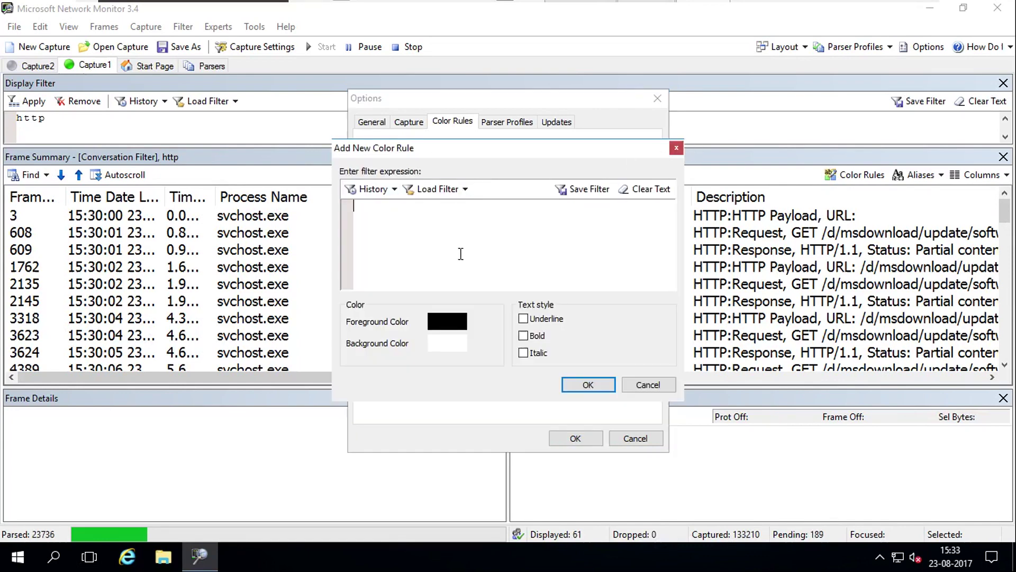
type("htt")
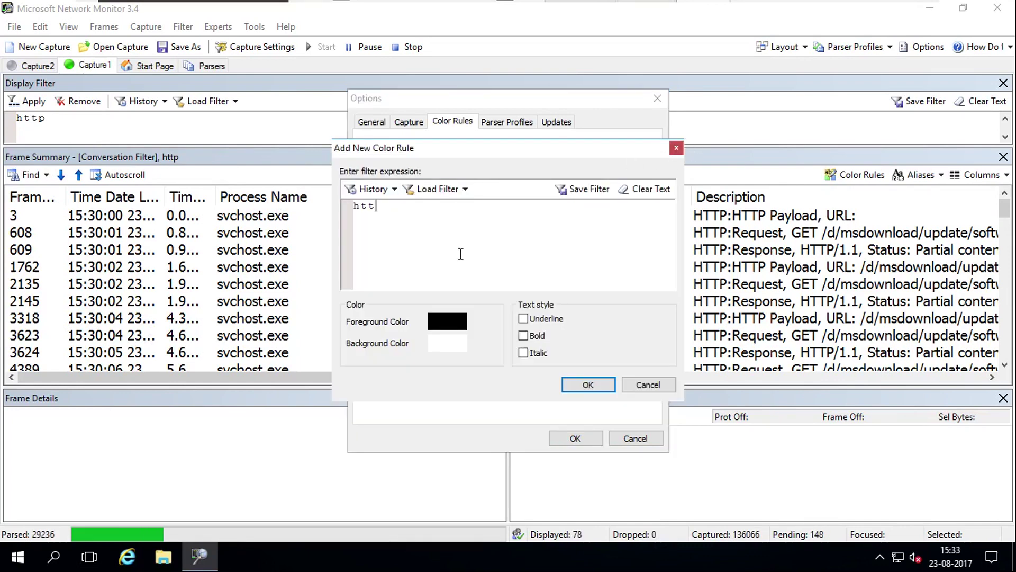
type("p")
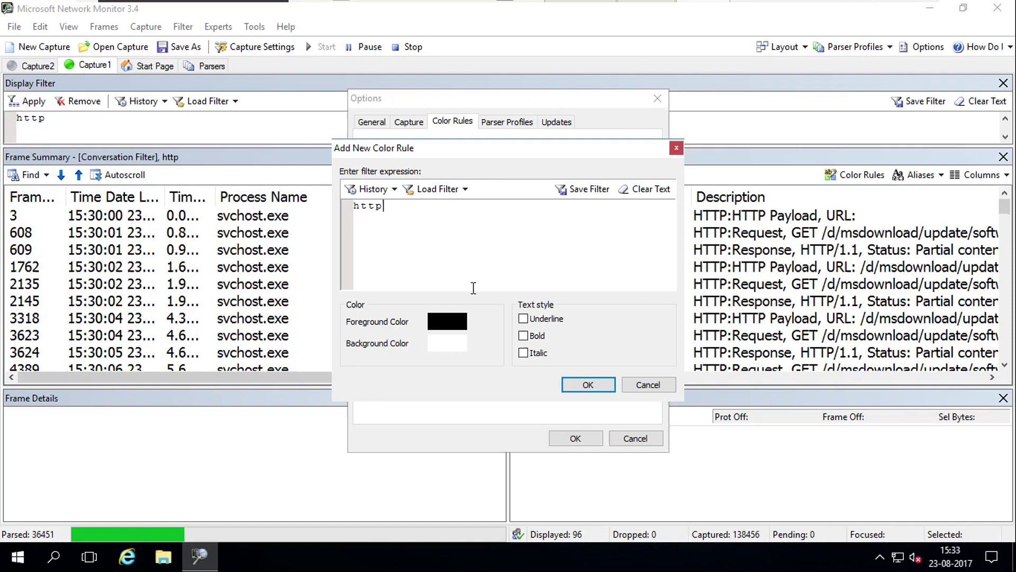
Give the http color rule a deep pink foreground color and bold text, and apply it to the frames
left_click(456, 323)
left_click(486, 234)
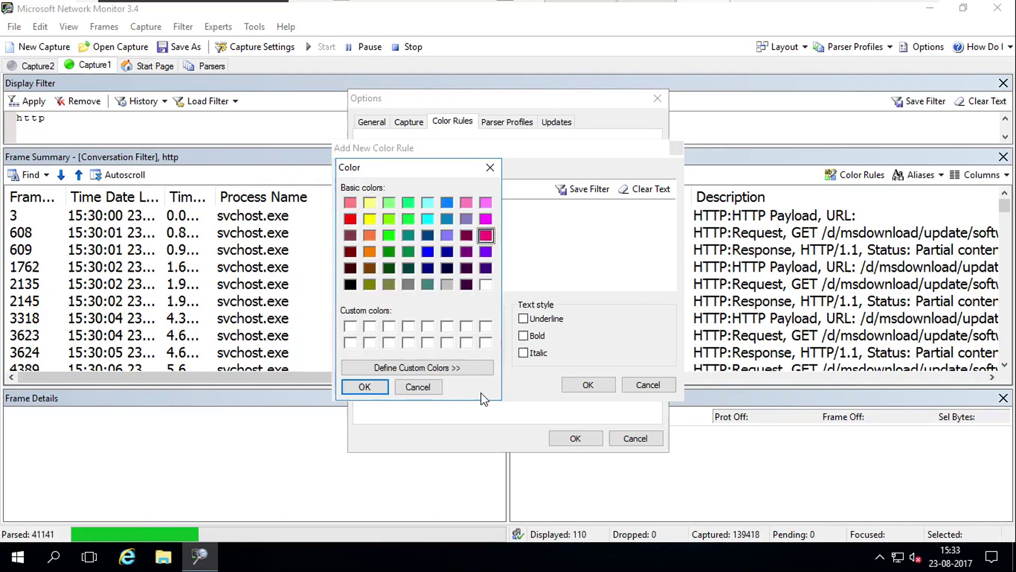
left_click(364, 386)
left_click(523, 335)
left_click(598, 389)
left_click(592, 440)
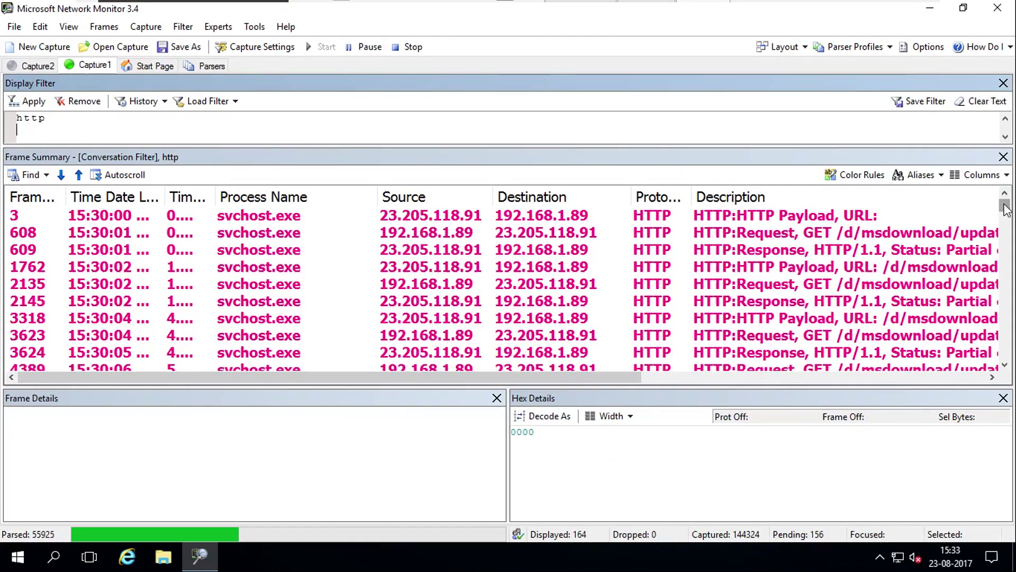
Clear the http display filter text and remove the filter from the captured frames
left_click(1007, 248)
left_click(1008, 248)
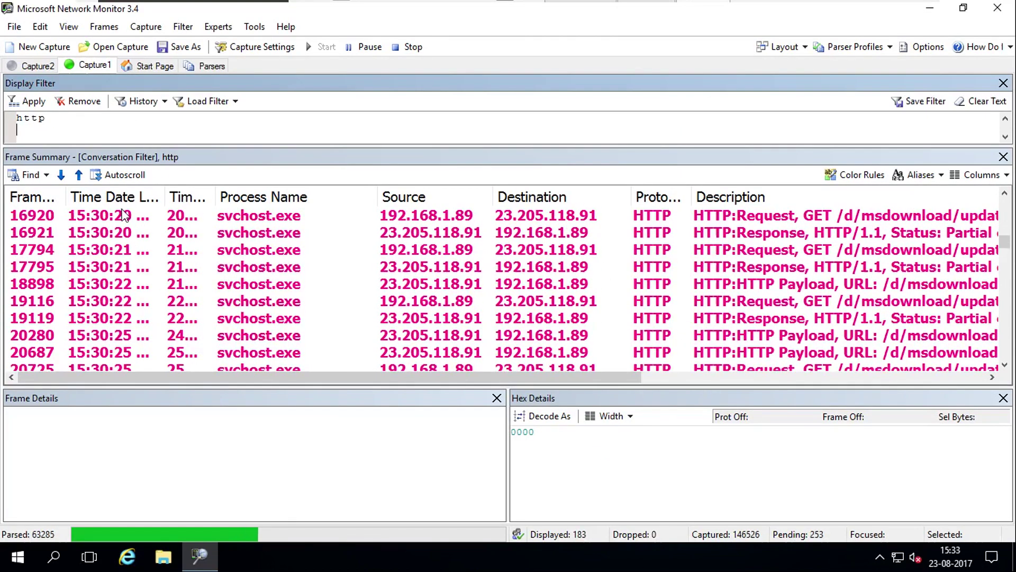
key("BackSpace")
key("BackSpace")
key("BackSpace")
key("BackSpace")
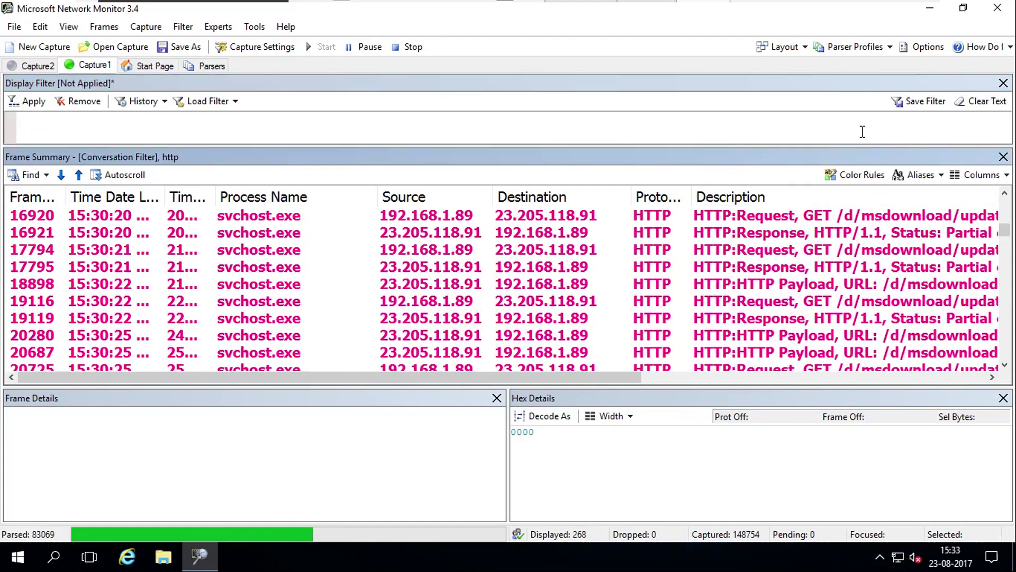
left_click(921, 106)
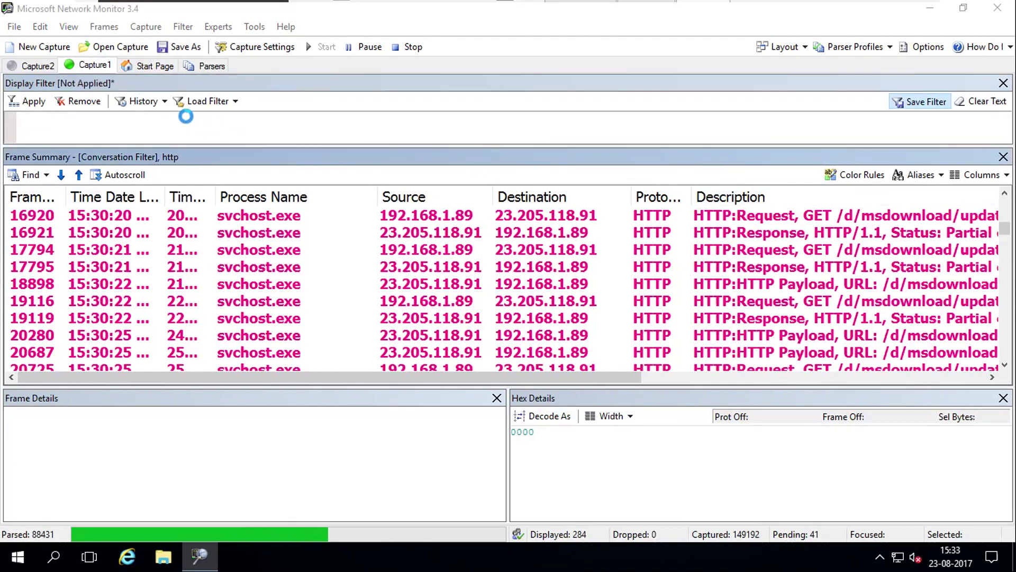
left_click(386, 293)
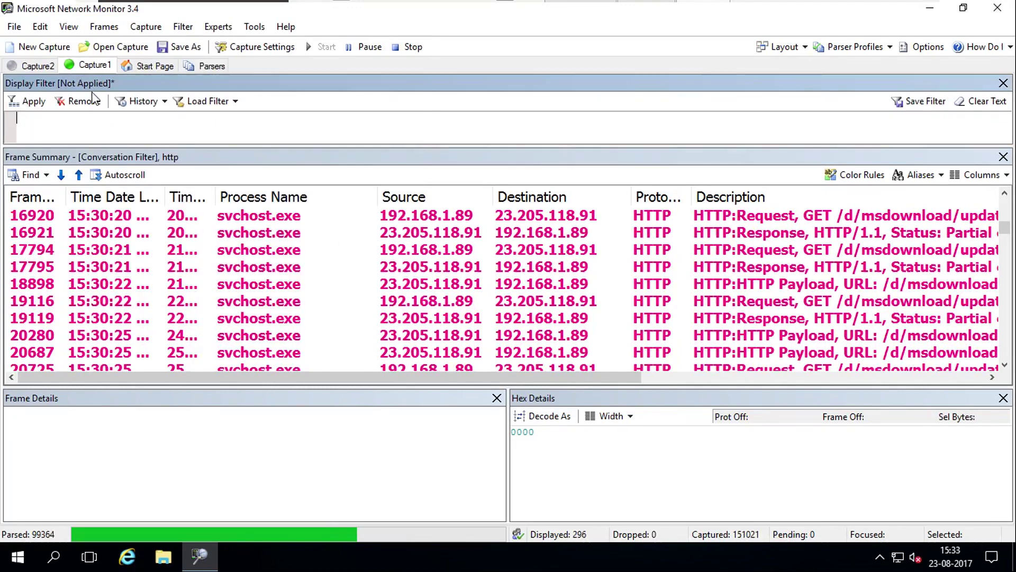
left_click(77, 101)
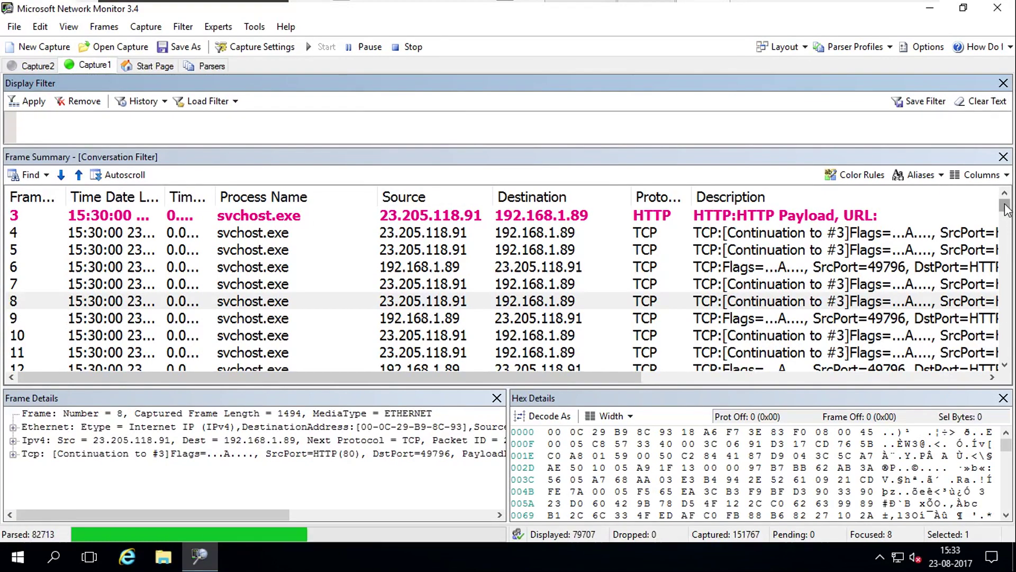
left_click_drag(1005, 208, 994, 347)
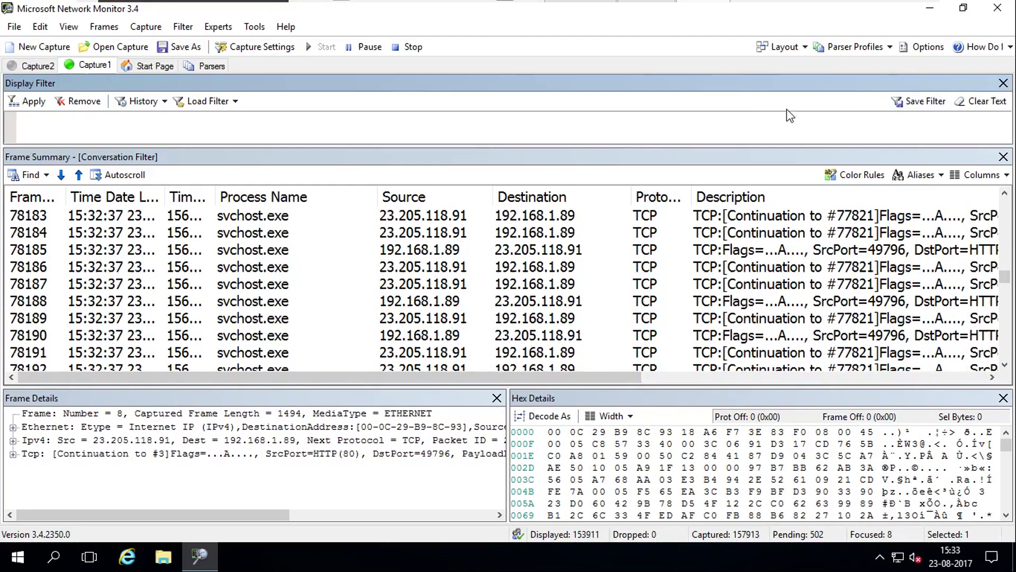
left_click(183, 27)
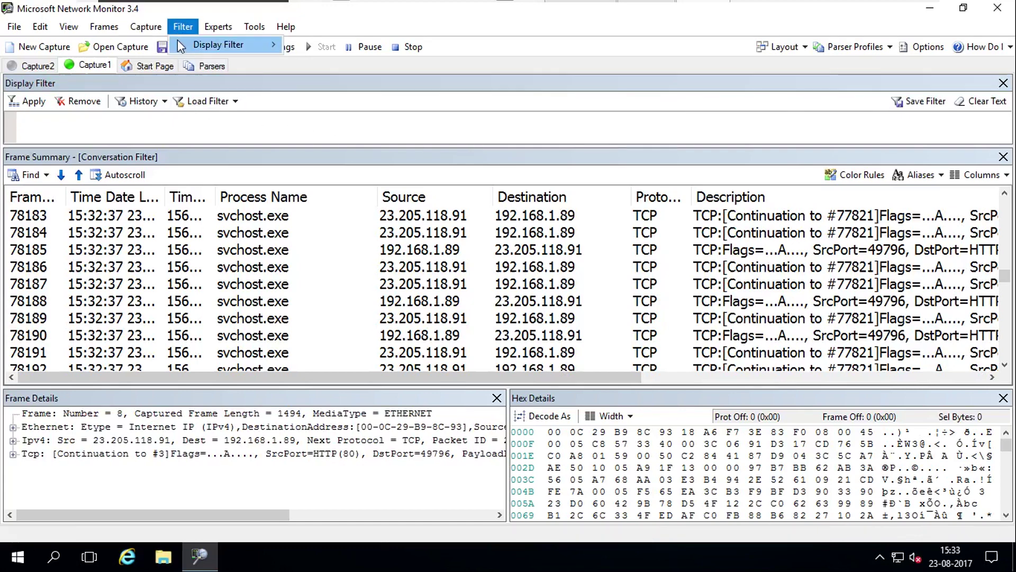
left_click(216, 29)
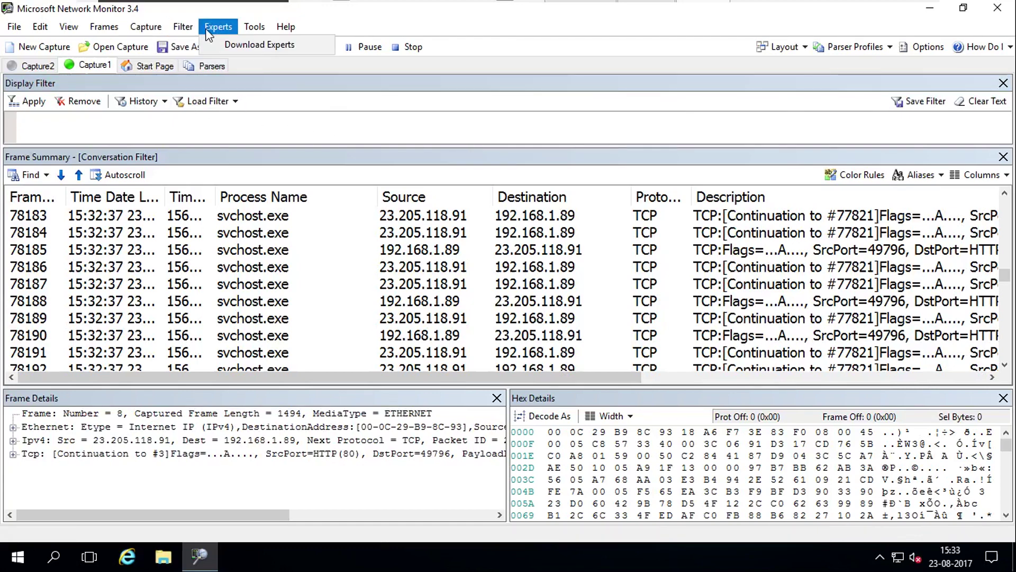
right_click(289, 300)
Load the standard DNS display filter DnsQueryName
left_click(181, 30)
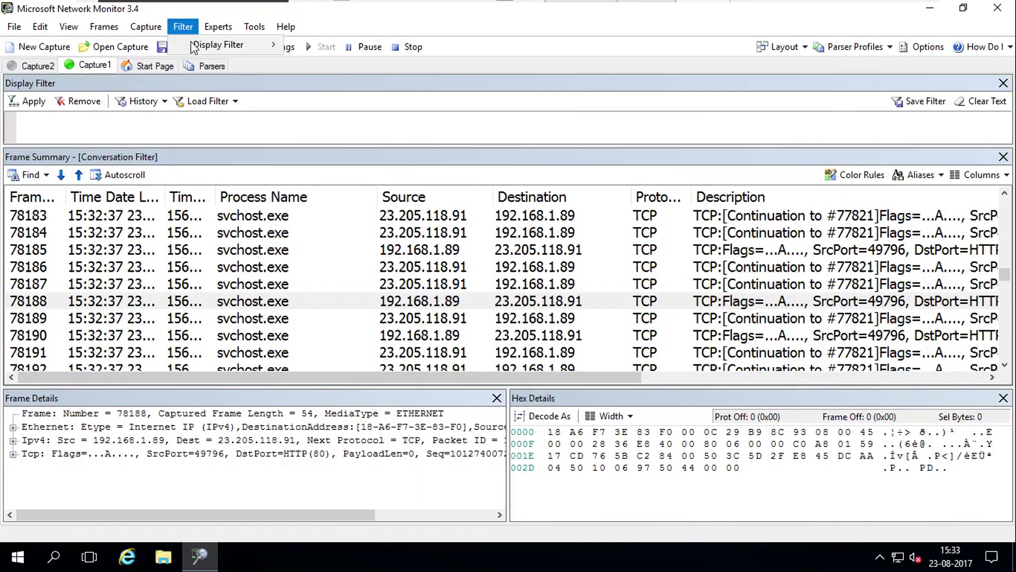
left_click(180, 31)
left_click(146, 28)
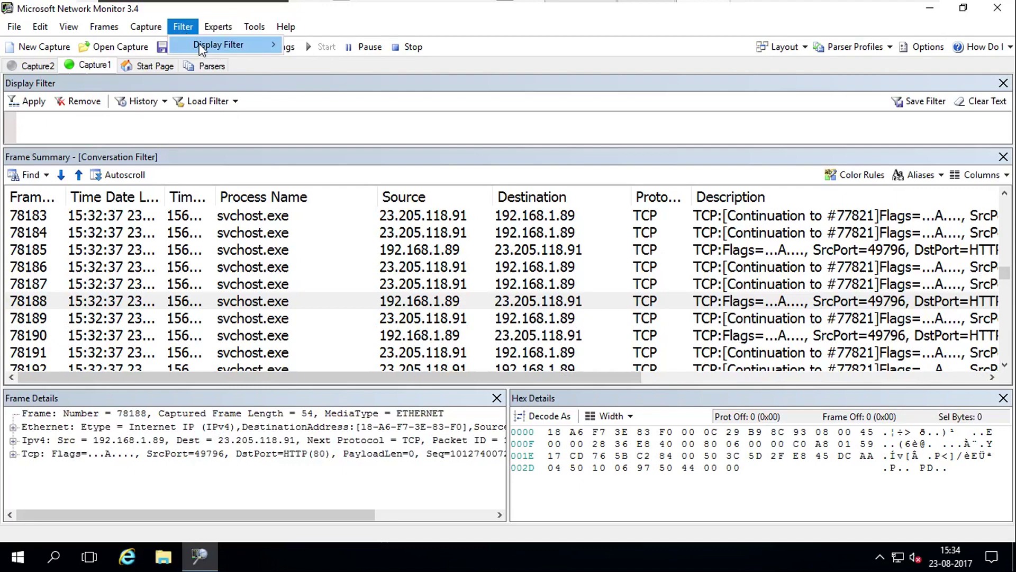
mouse_move(244, 45)
mouse_move(364, 55)
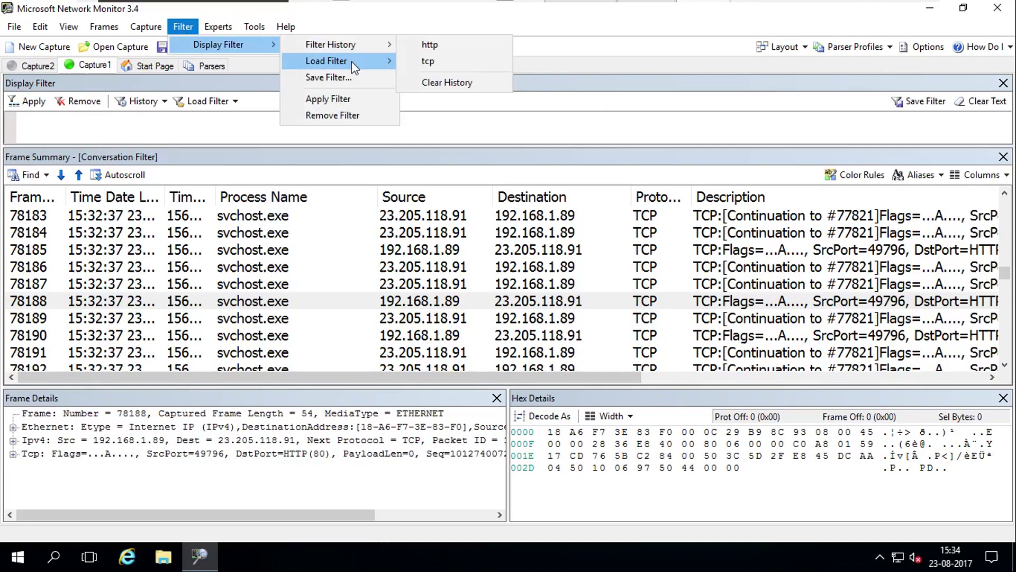
mouse_move(442, 61)
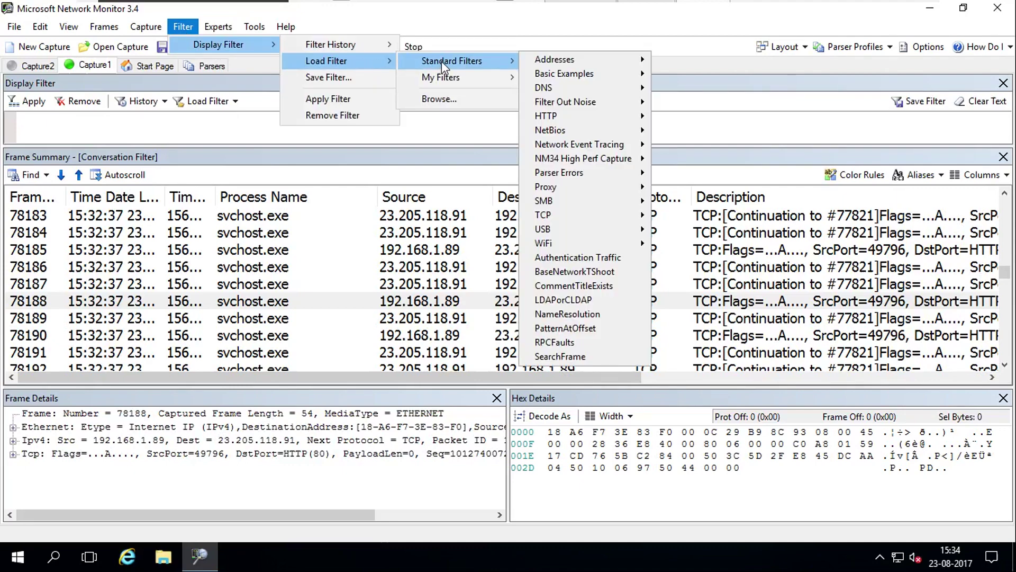
mouse_move(571, 88)
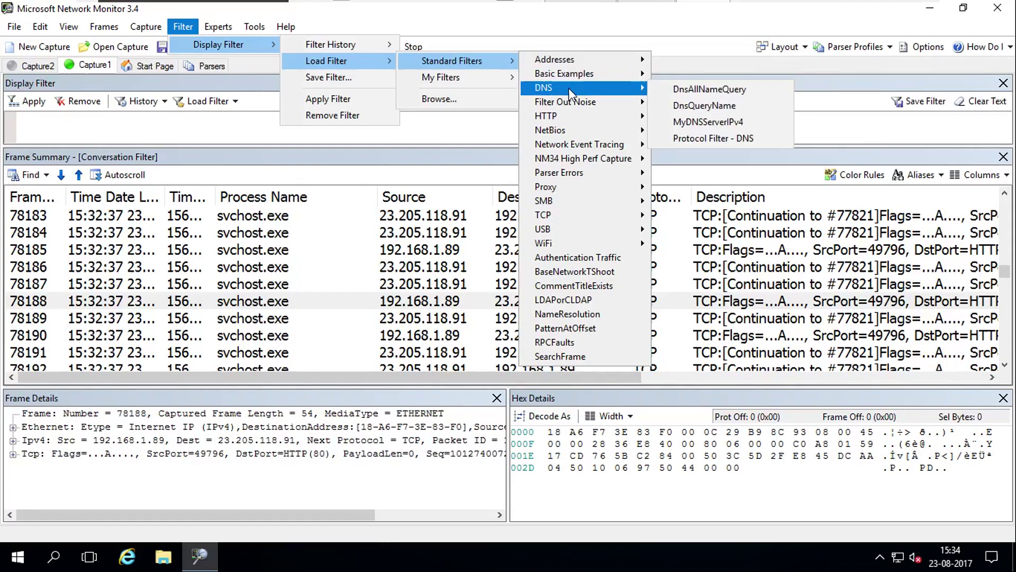
left_click(757, 112)
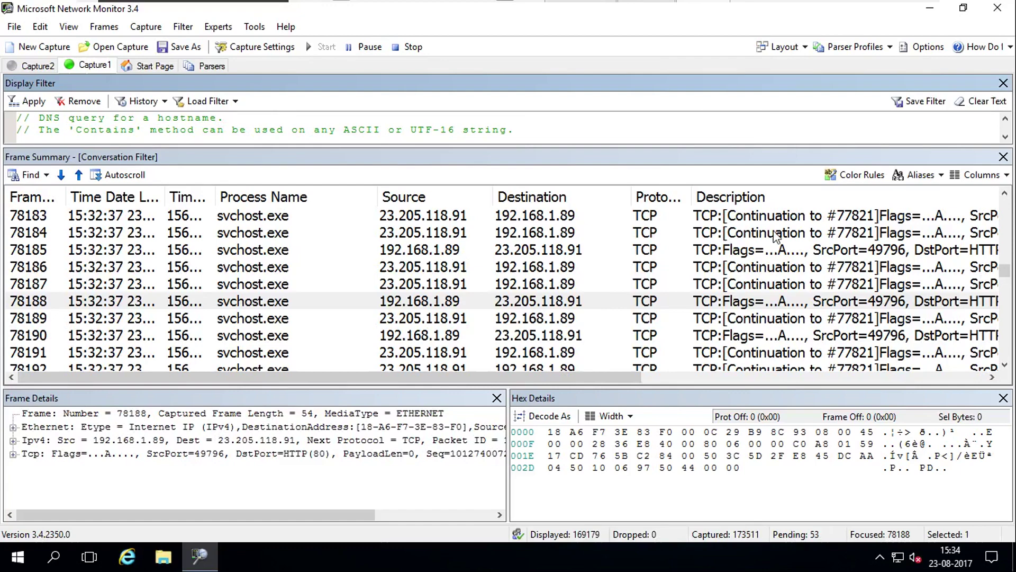
Enlarge the Display Filter pane to show the whole DNS query filter and highlight its comments and QuestionName expression
left_click_drag(1009, 270, 1001, 209)
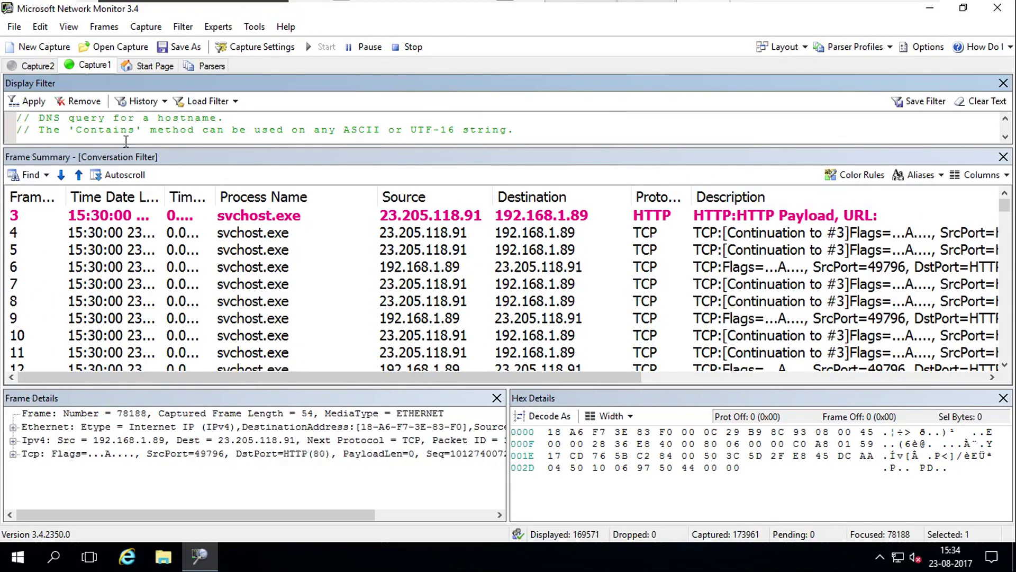
left_click_drag(126, 145, 126, 247)
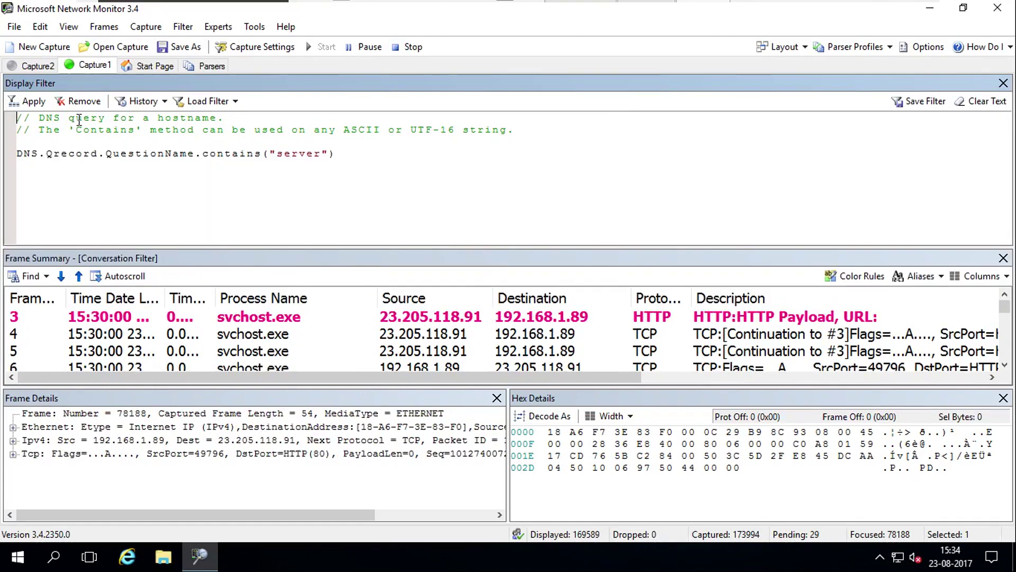
left_click_drag(76, 118, 232, 120)
left_click_drag(54, 130, 166, 130)
left_click_drag(98, 154, 300, 154)
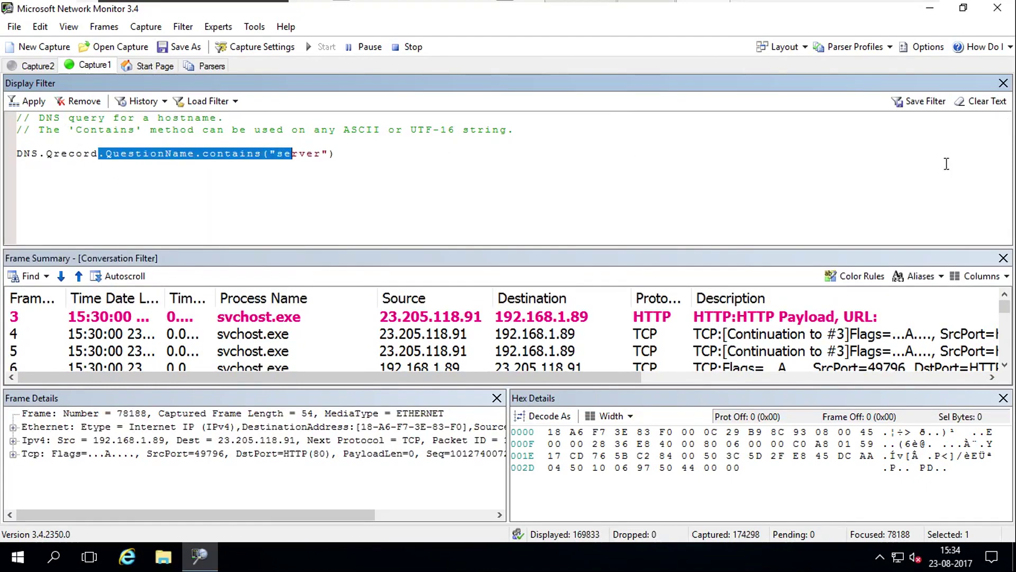
Replace the loaded DNS filter with "http" from the display filter history
left_click(183, 27)
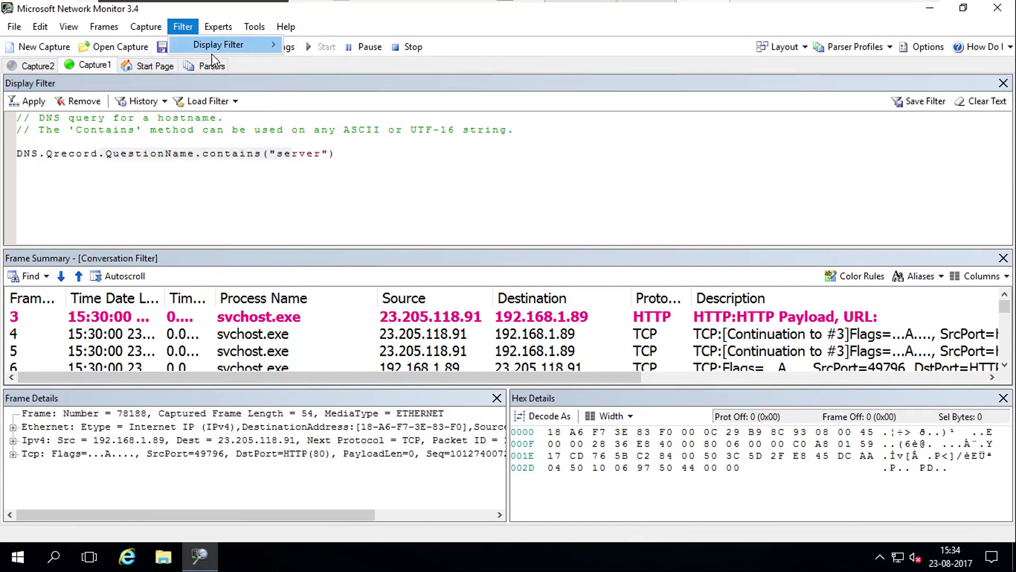
mouse_move(359, 45)
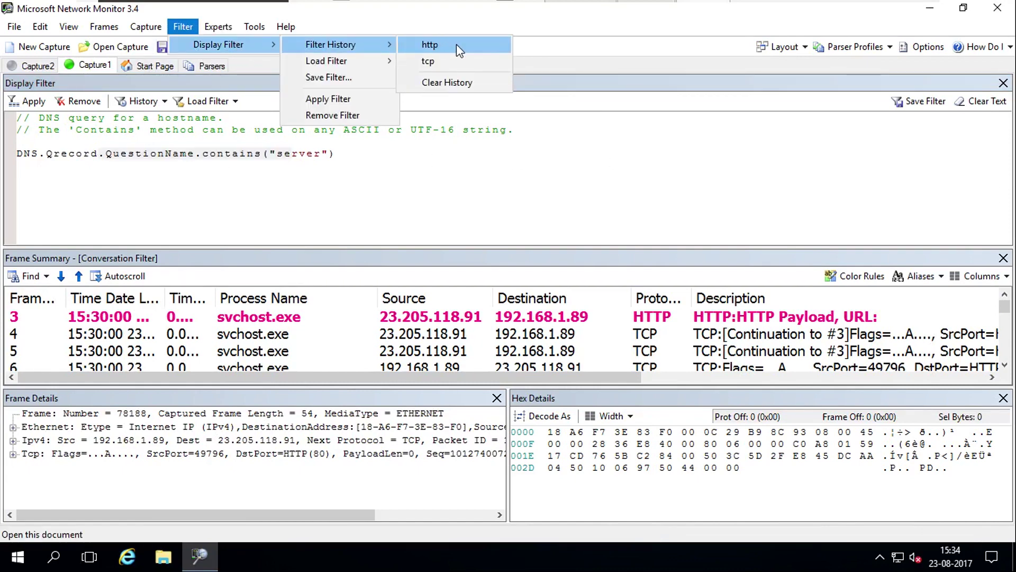
left_click(457, 46)
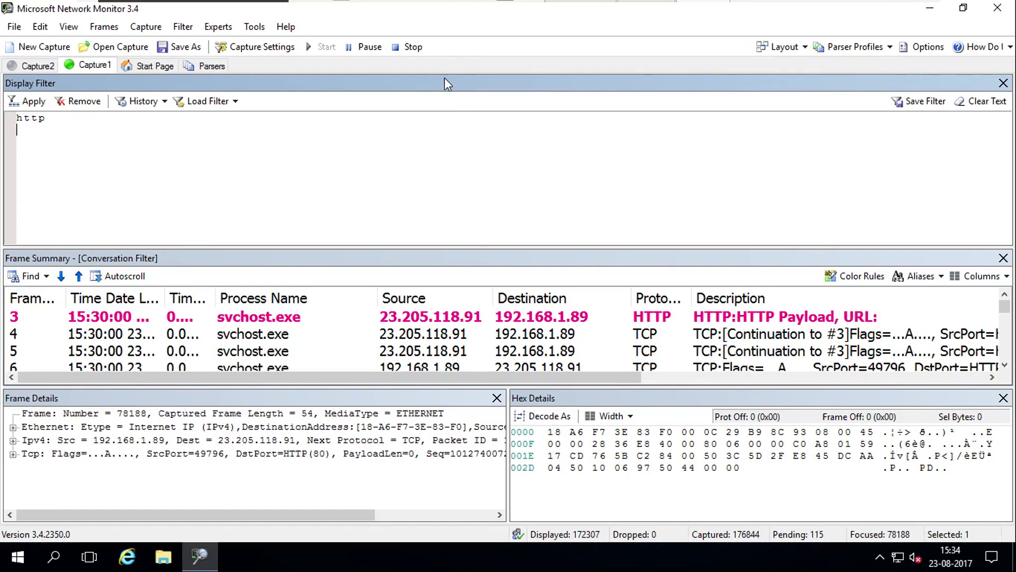
left_click_drag(1009, 313, 1009, 352)
Create a new capture tab from the Start Page and stop the running capture in Capture1
left_click(147, 32)
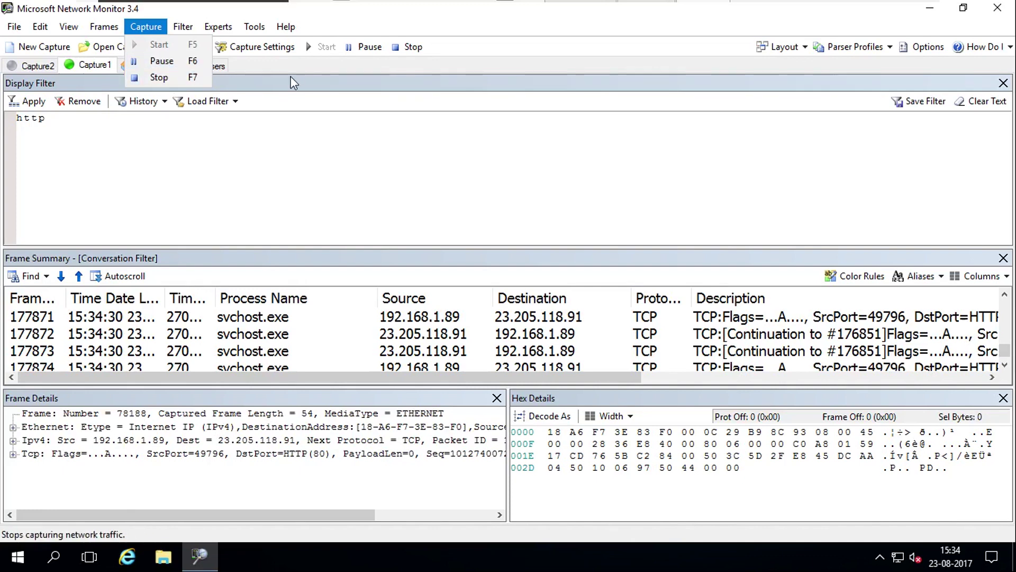
left_click(159, 78)
left_click(148, 66)
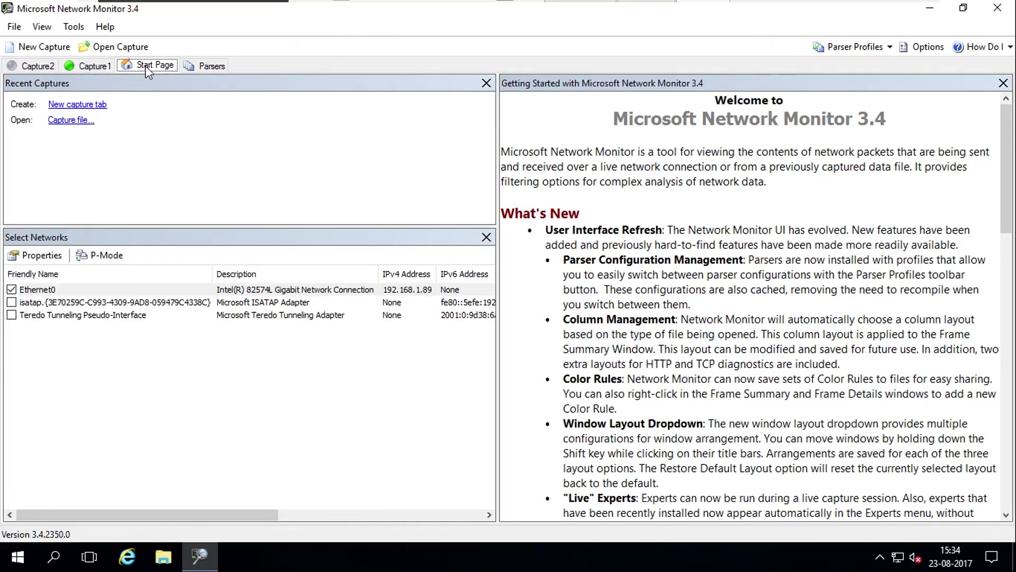
left_click(79, 105)
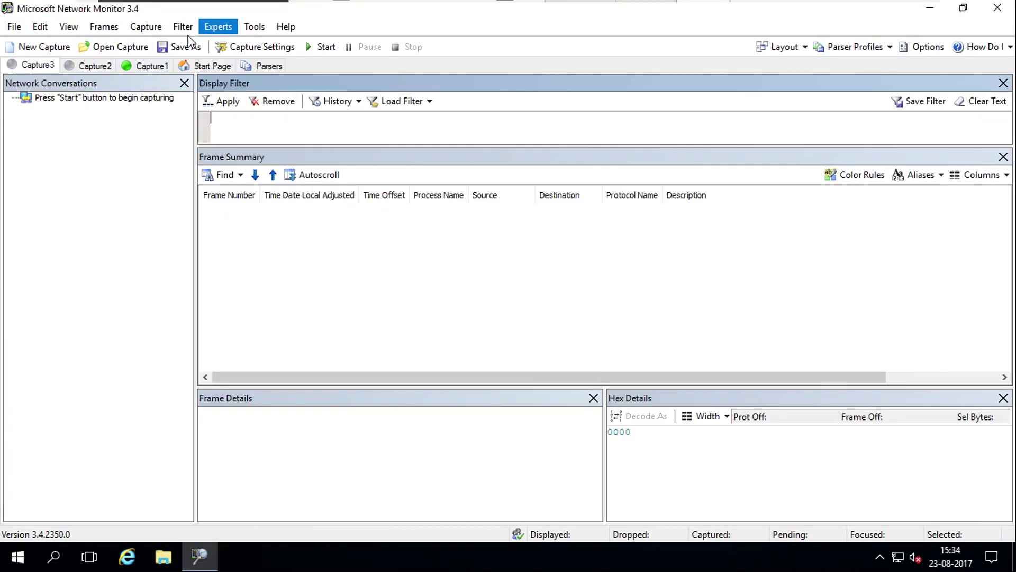
left_click(127, 67)
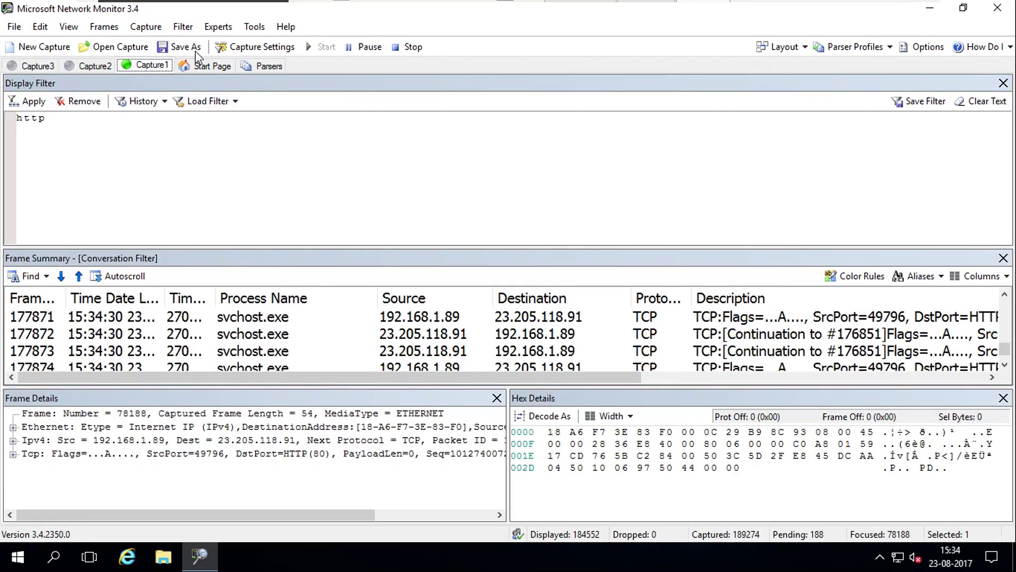
left_click(409, 47)
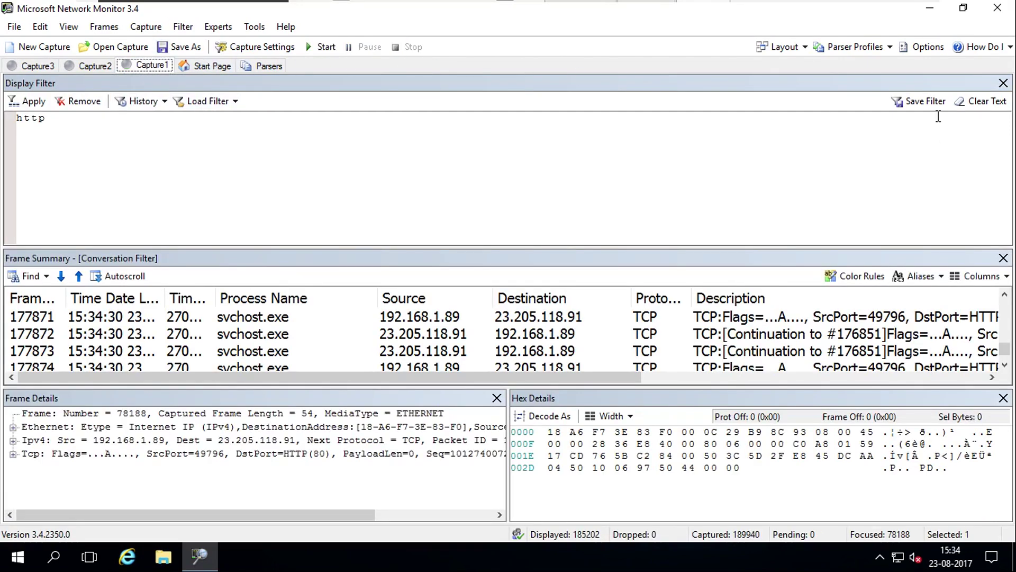
View the save dialogs for the display filter and for the captured frames, cancelling both
left_click(928, 100)
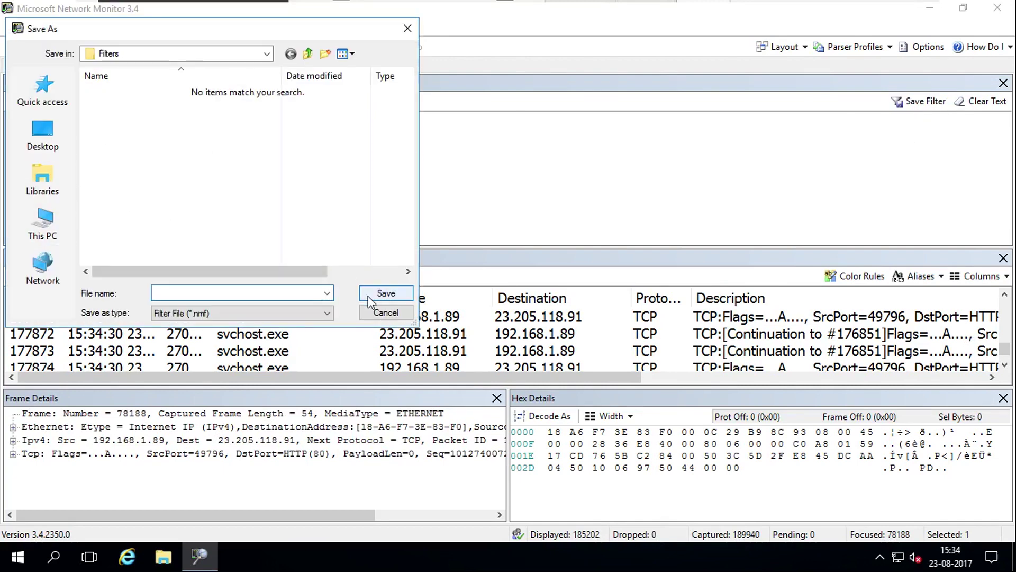
left_click(386, 313)
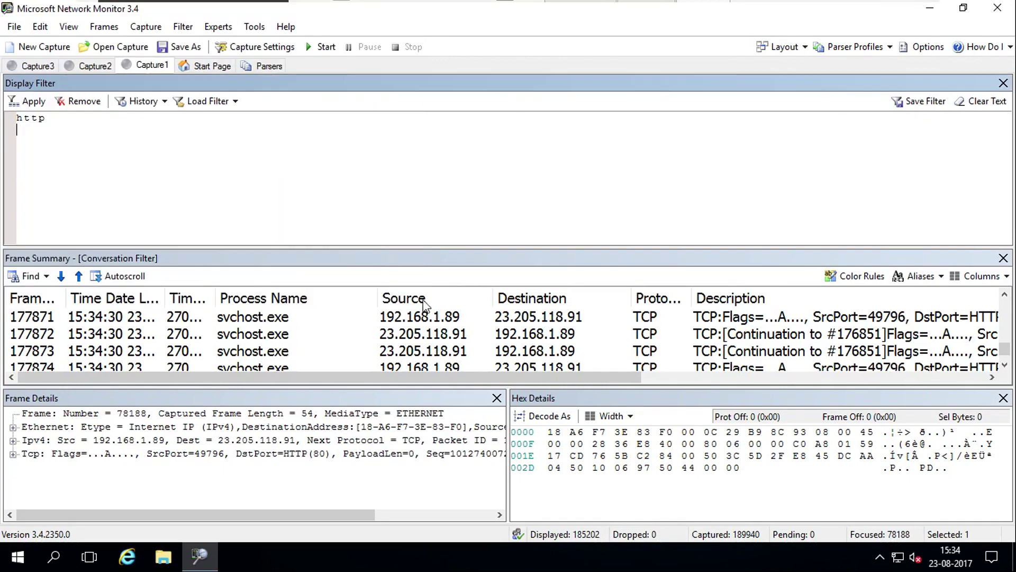
left_click(12, 26)
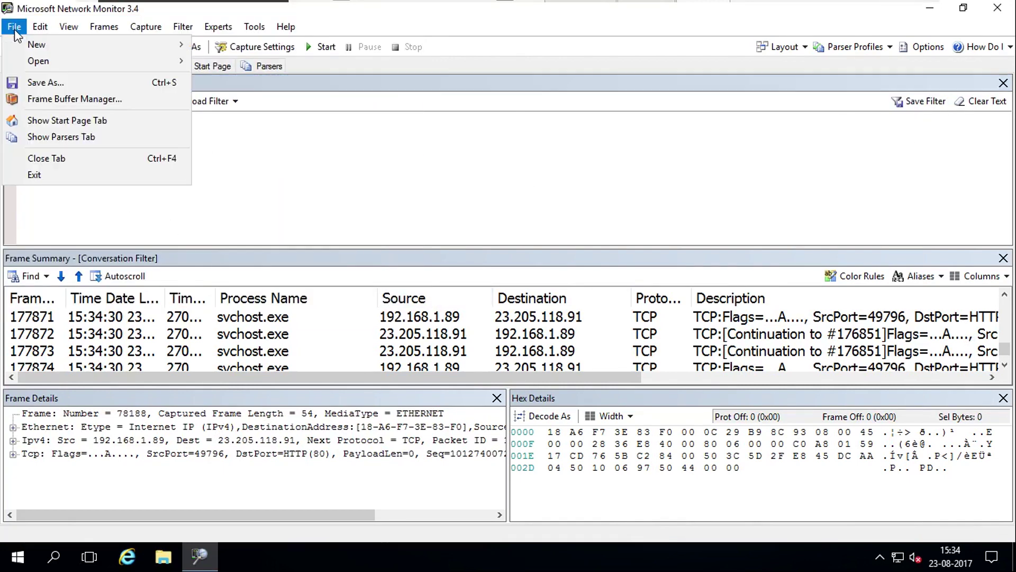
left_click(53, 84)
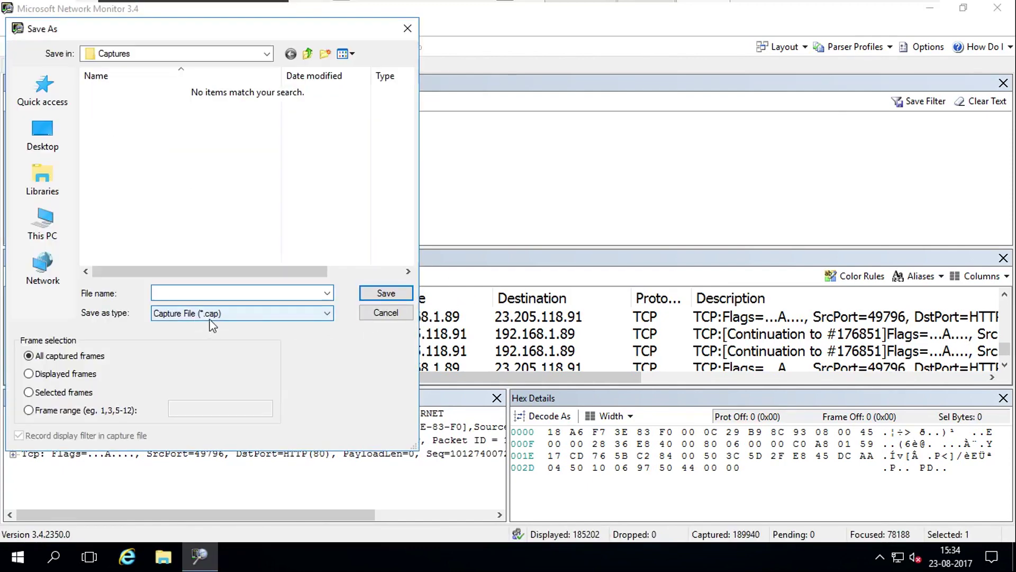
left_click(408, 29)
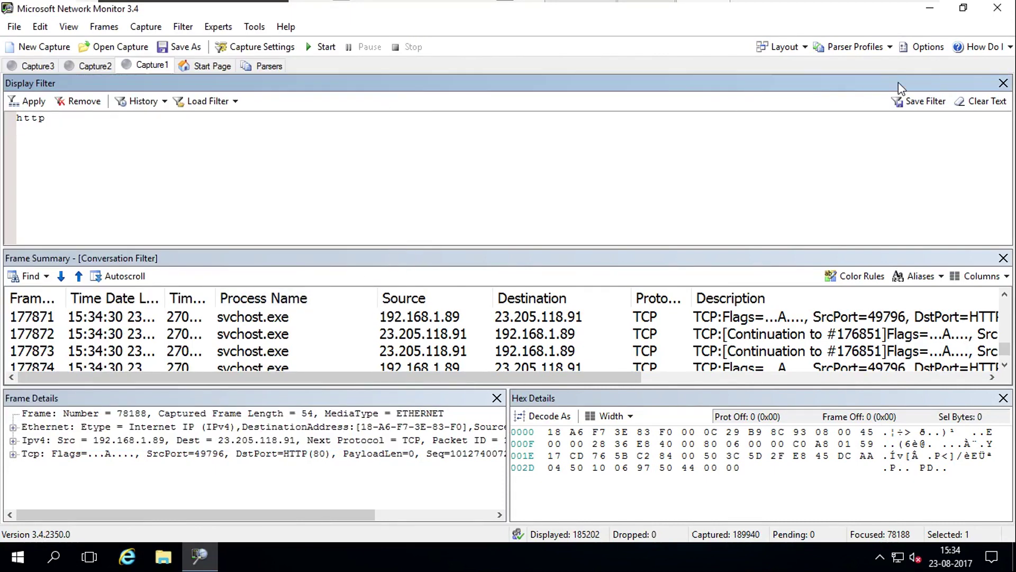
Close Network Monitor and refresh the Windows desktop
left_click(997, 7)
left_click(532, 336)
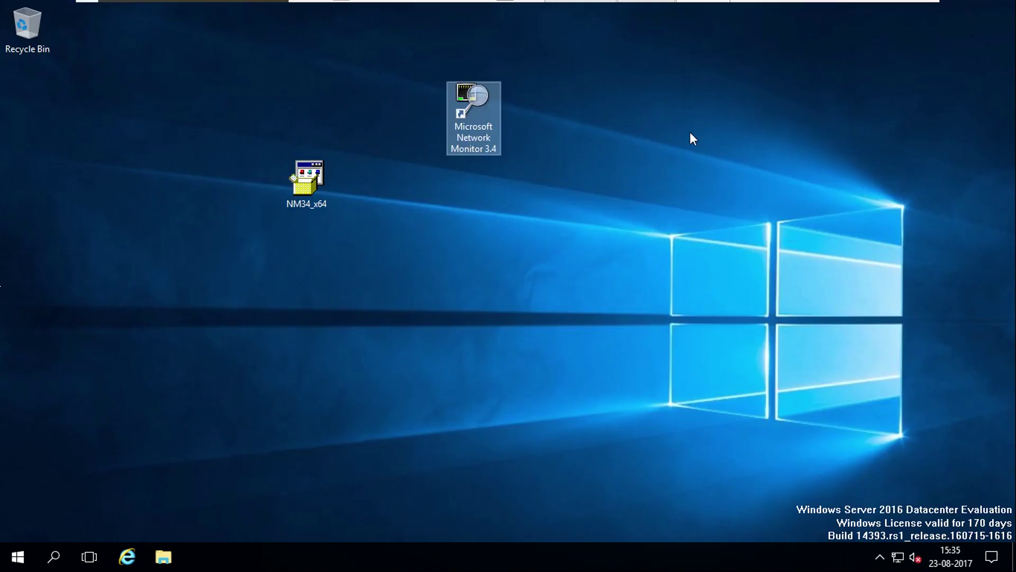
right_click(587, 182)
left_click(626, 224)
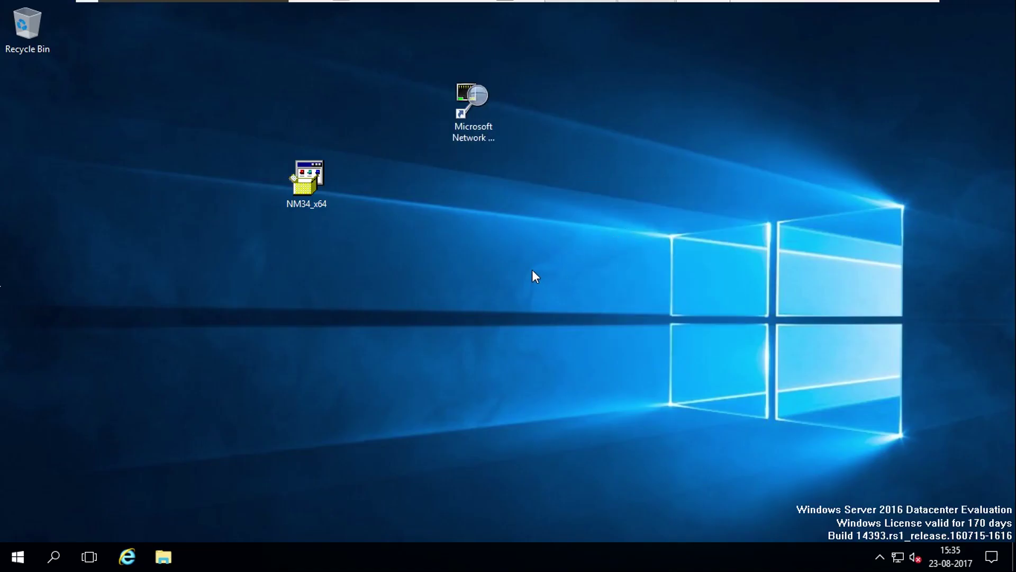
Switch the C2 virtual machine from full screen back to the VMware Workstation window
mouse_move(782, 5)
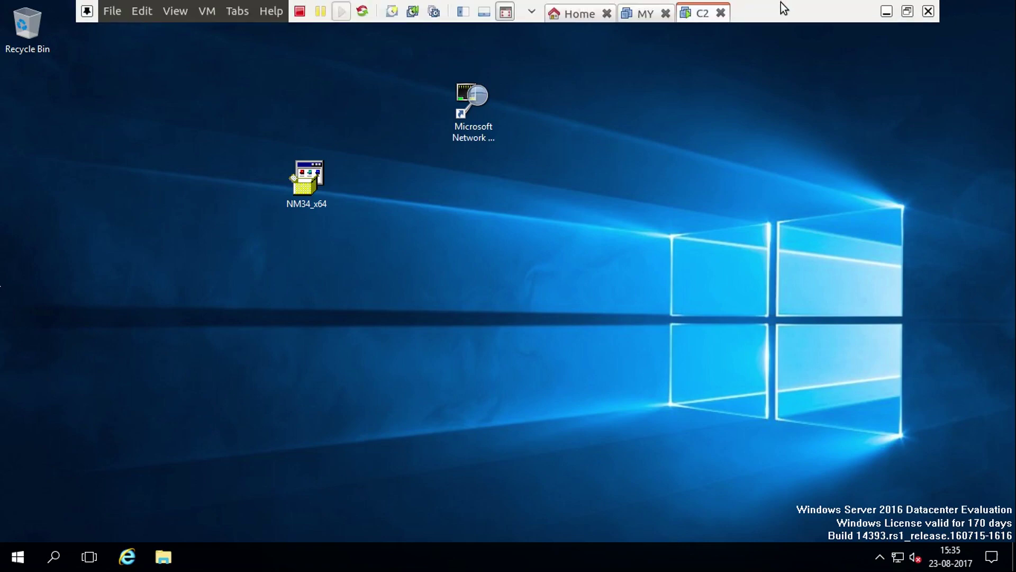
left_click(909, 12)
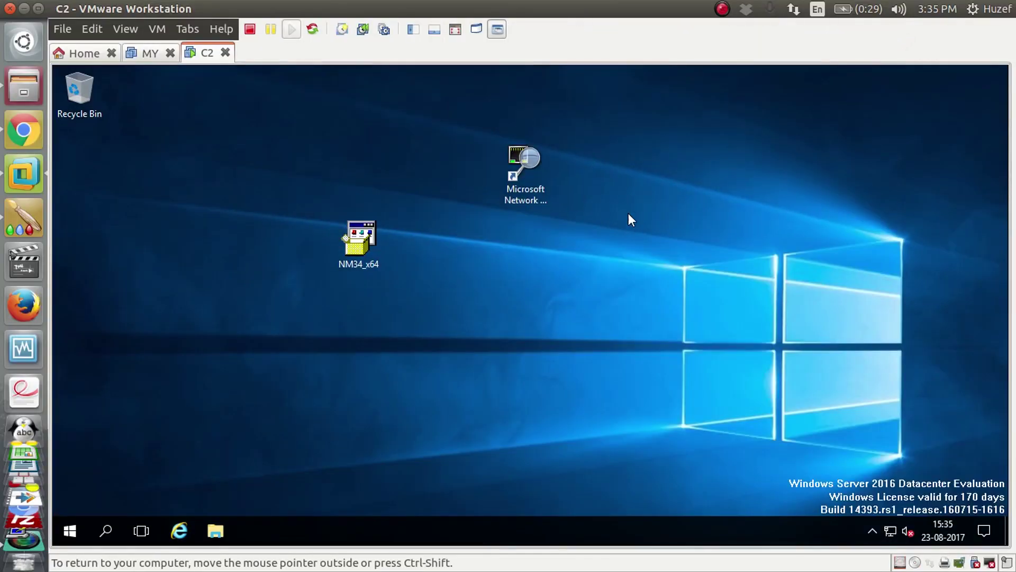